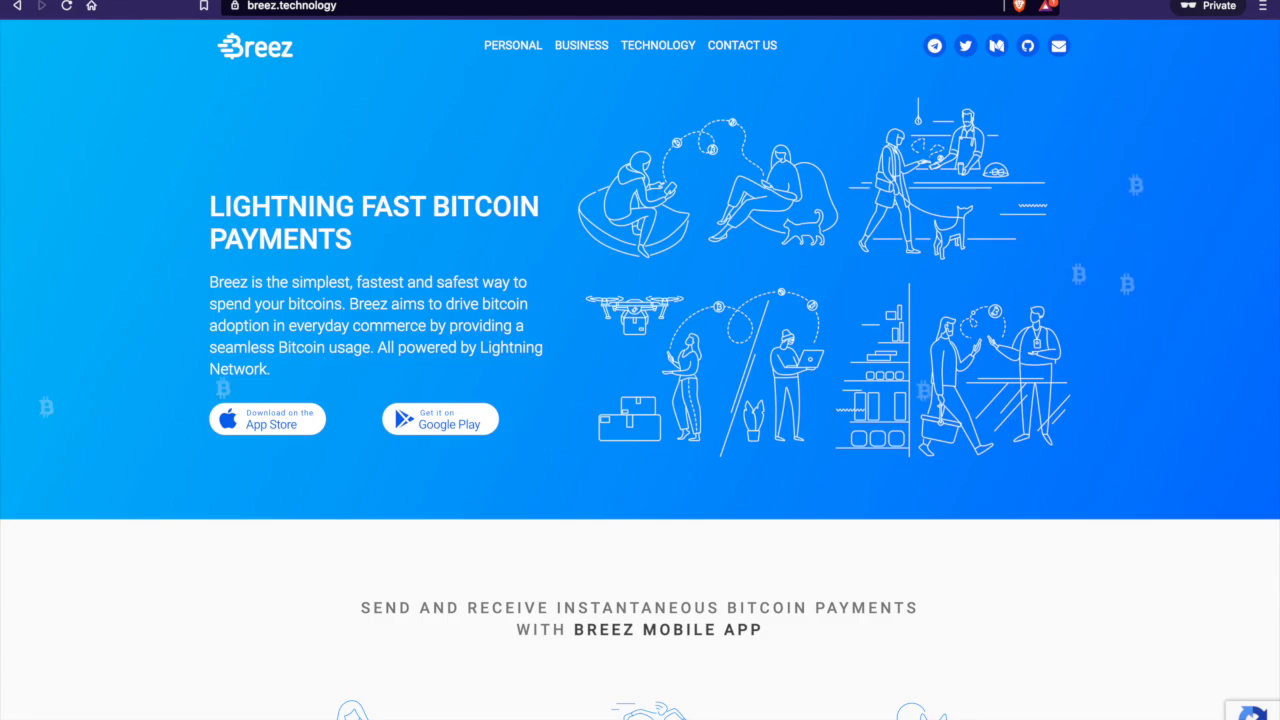
scroll(640, 400, down, 3)
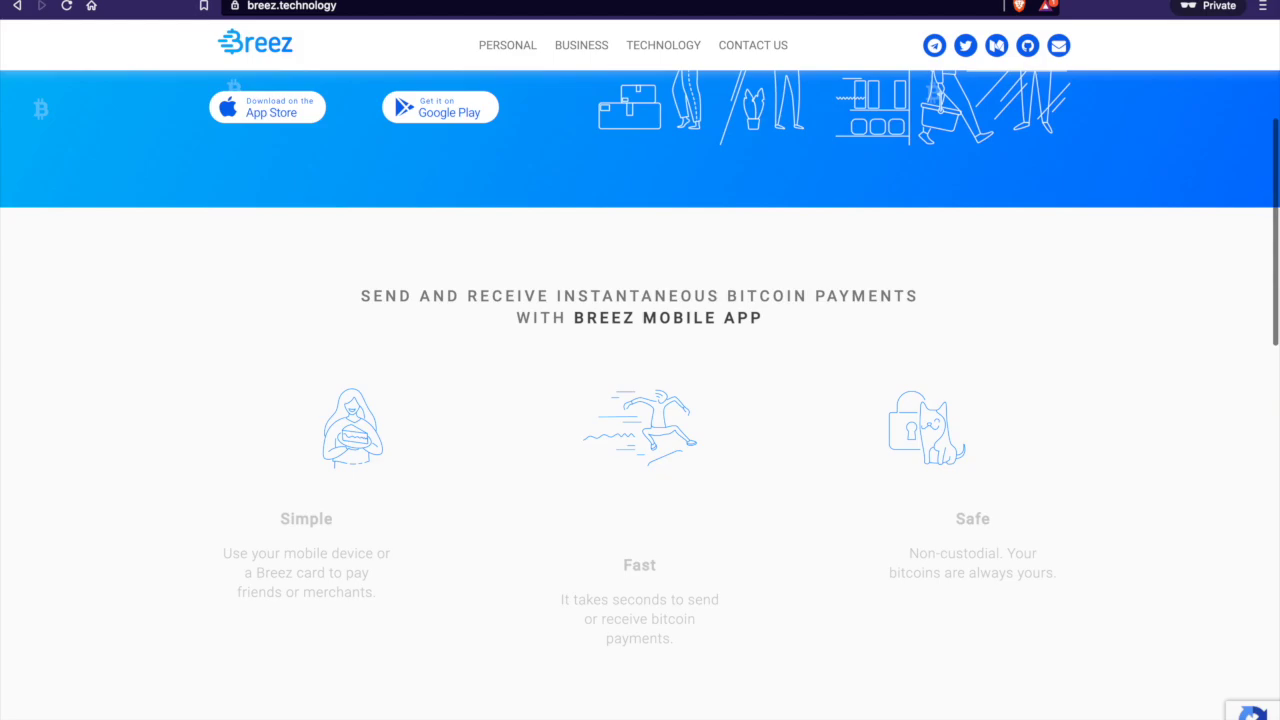
scroll(640, 400, down, 4)
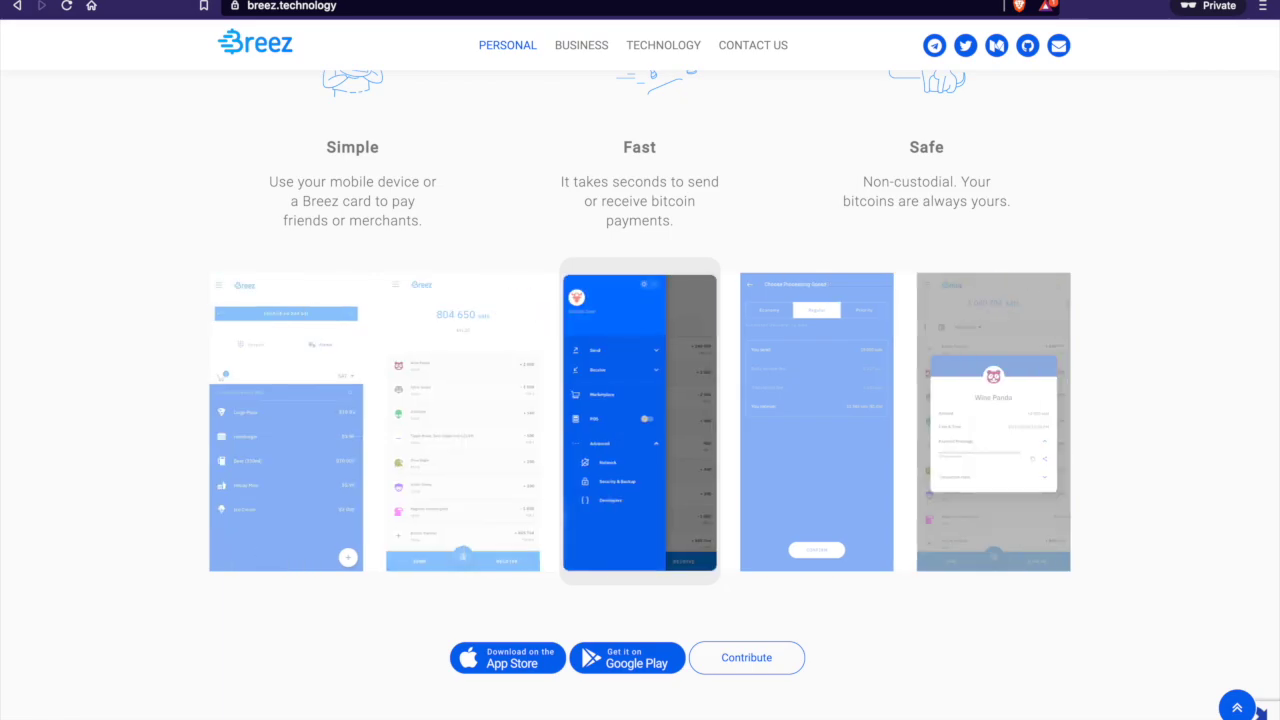
scroll(640, 400, up, 2)
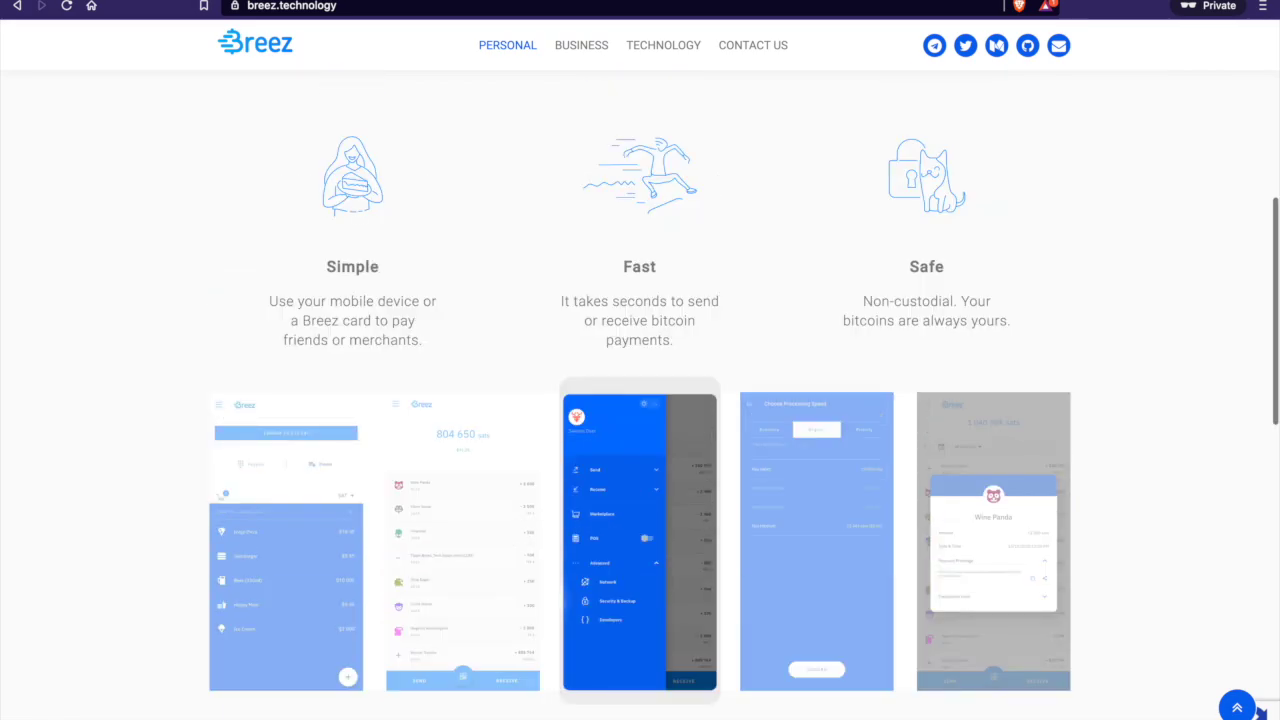
scroll(640, 400, up, 5)
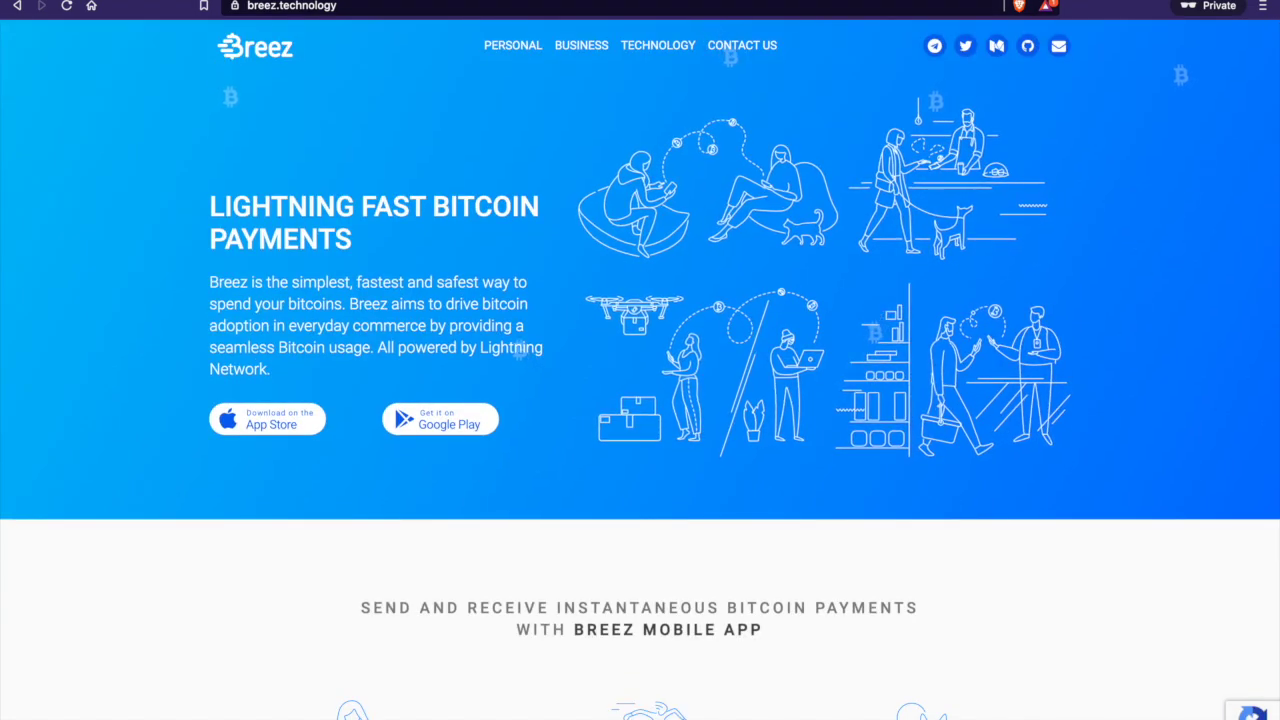
key(ctrl+Tab)
Scroll through the Log #0001 post on streaming sats and value for value, returning to its title
scroll(640, 400, up, 15)
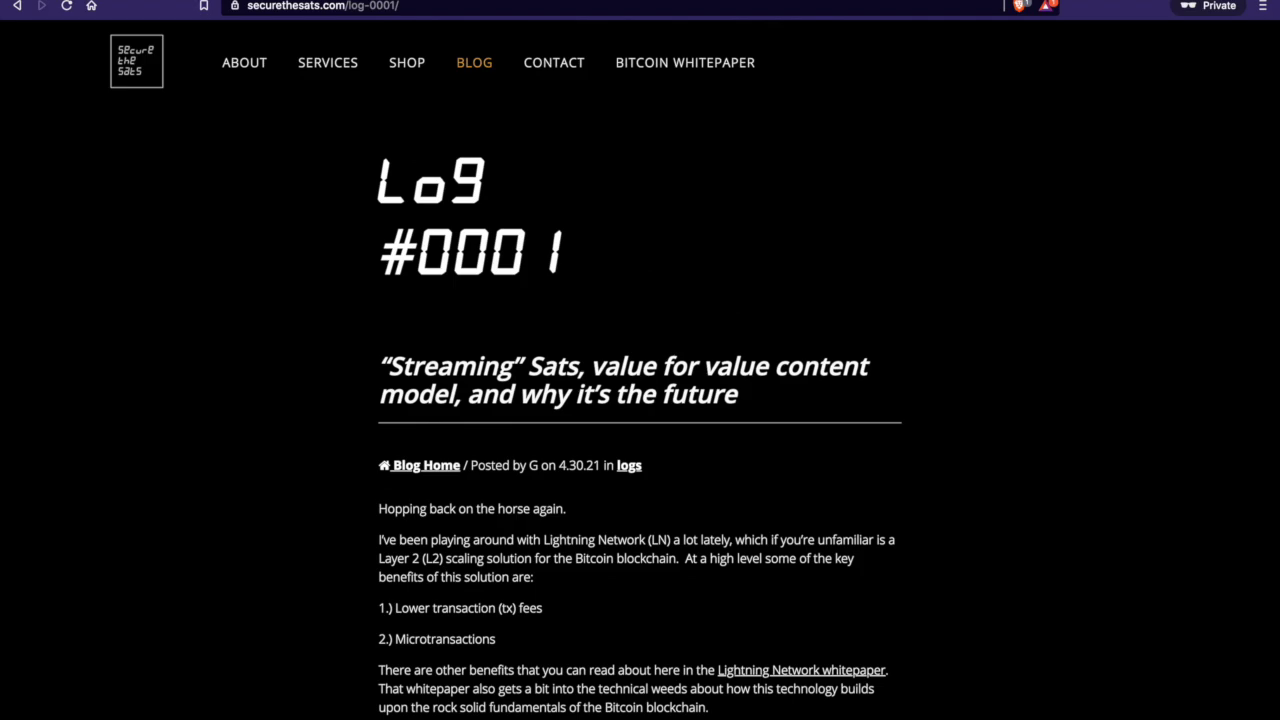
scroll(640, 400, down, 10)
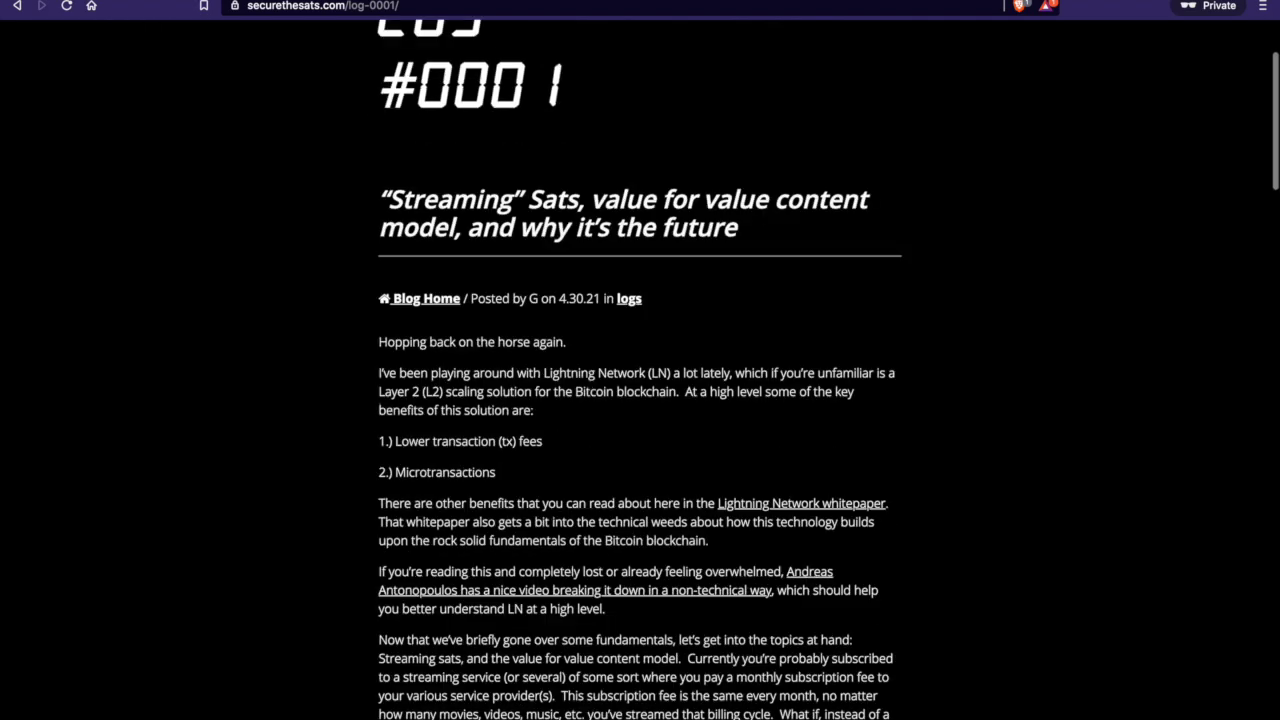
scroll(640, 400, down, 12)
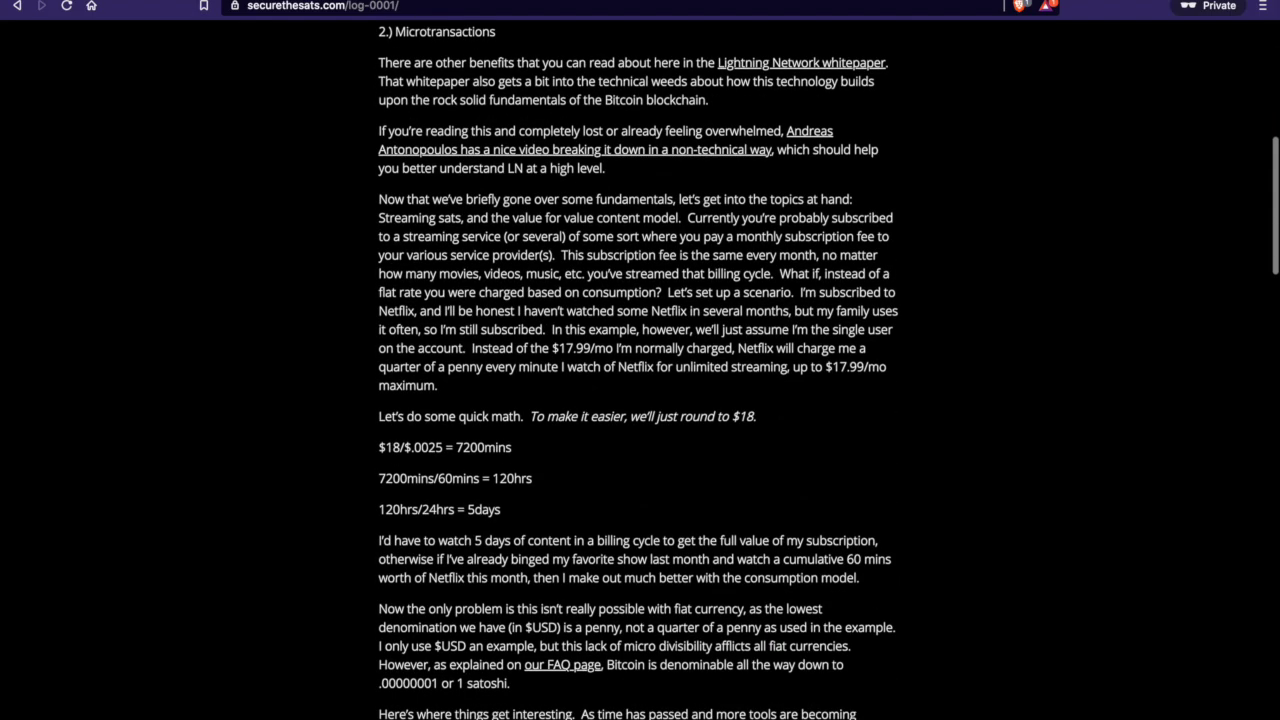
scroll(640, 400, down, 12)
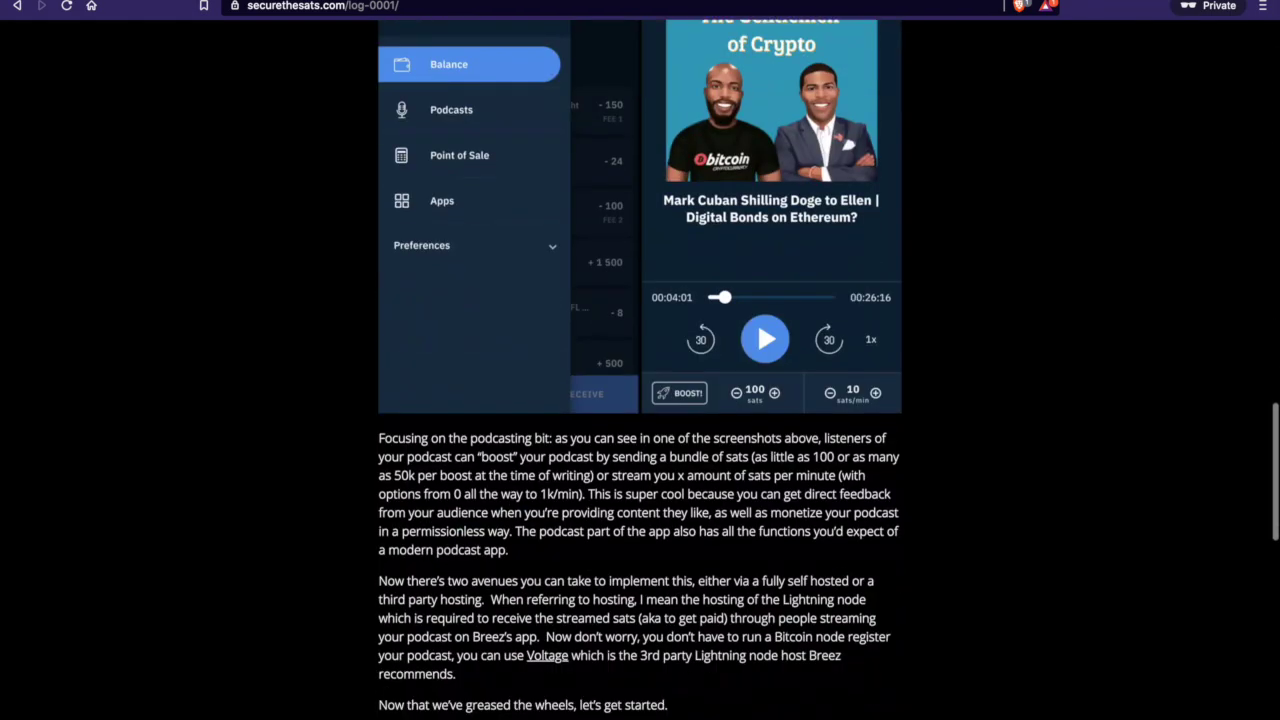
scroll(640, 400, down, 4)
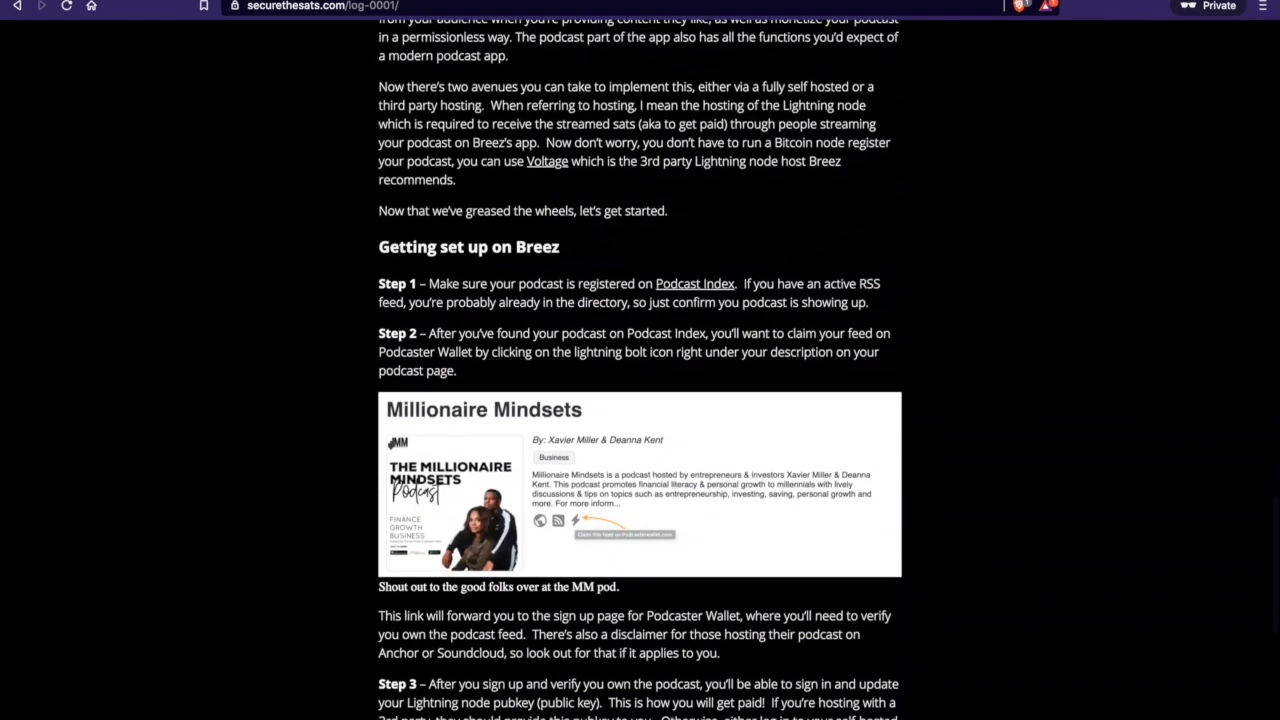
scroll(640, 400, up, 20)
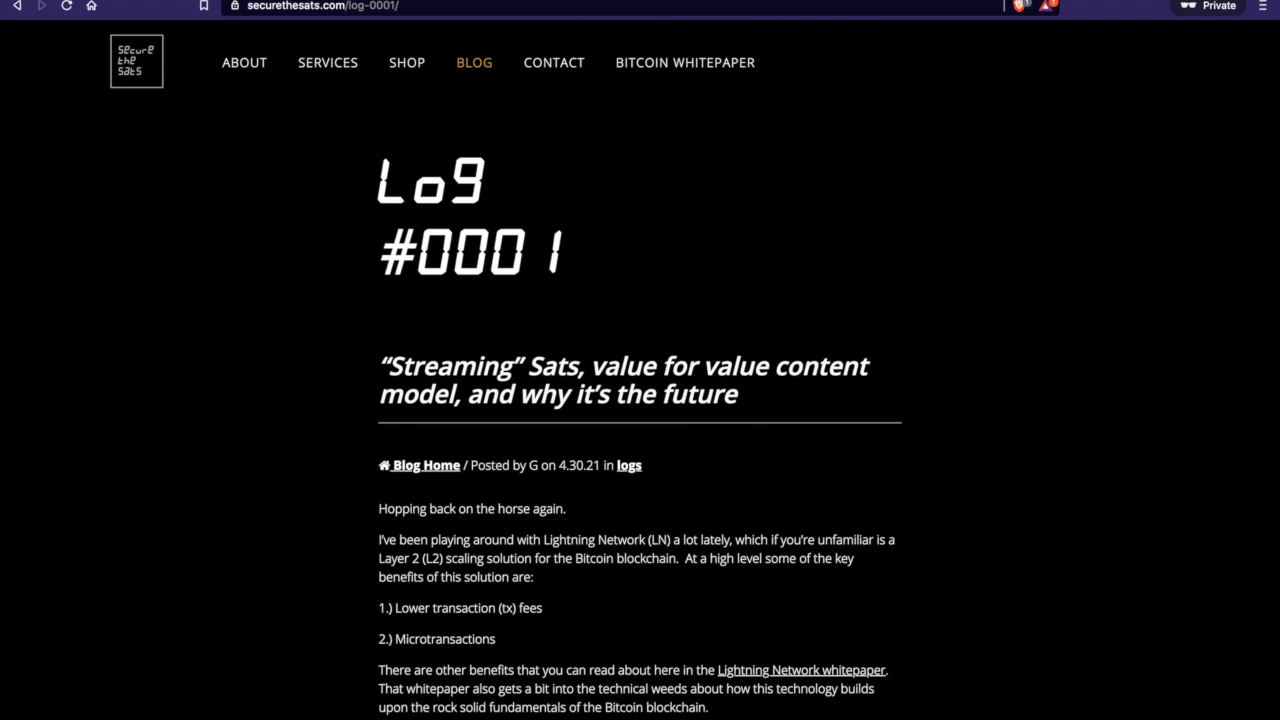
scroll(640, 400, down, 5)
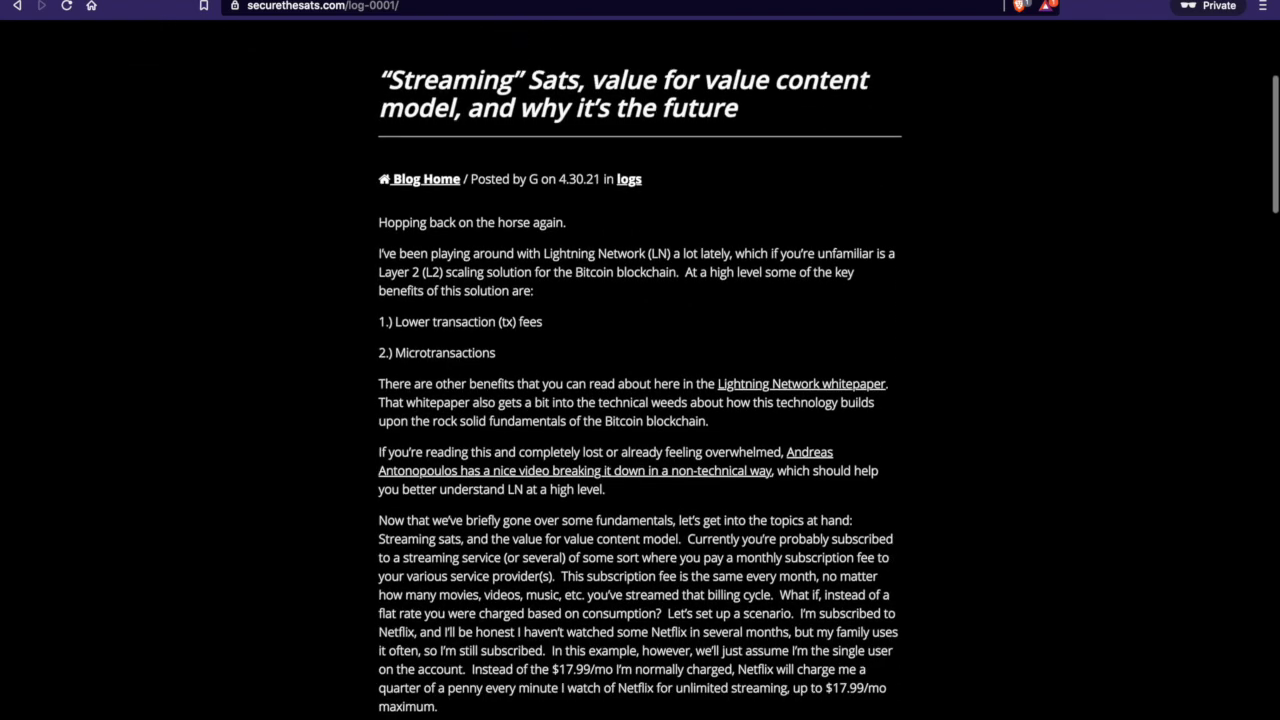
scroll(640, 400, down, 4)
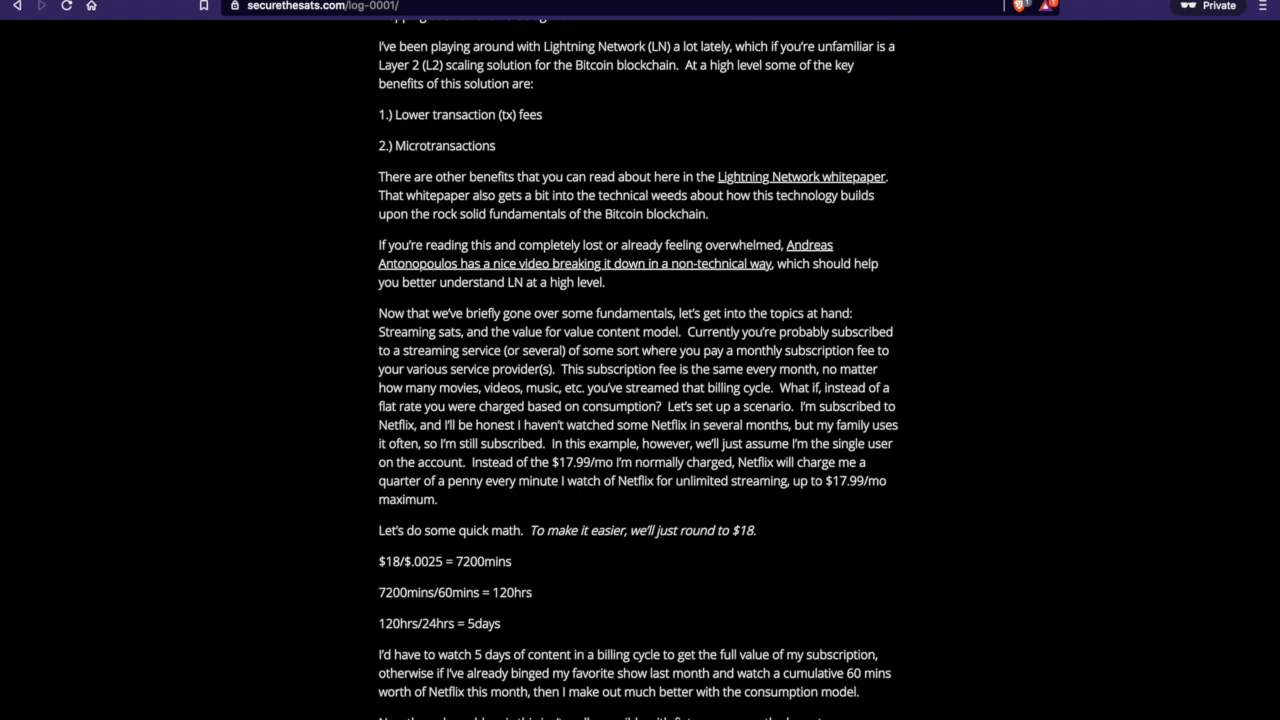
scroll(640, 400, up, 8)
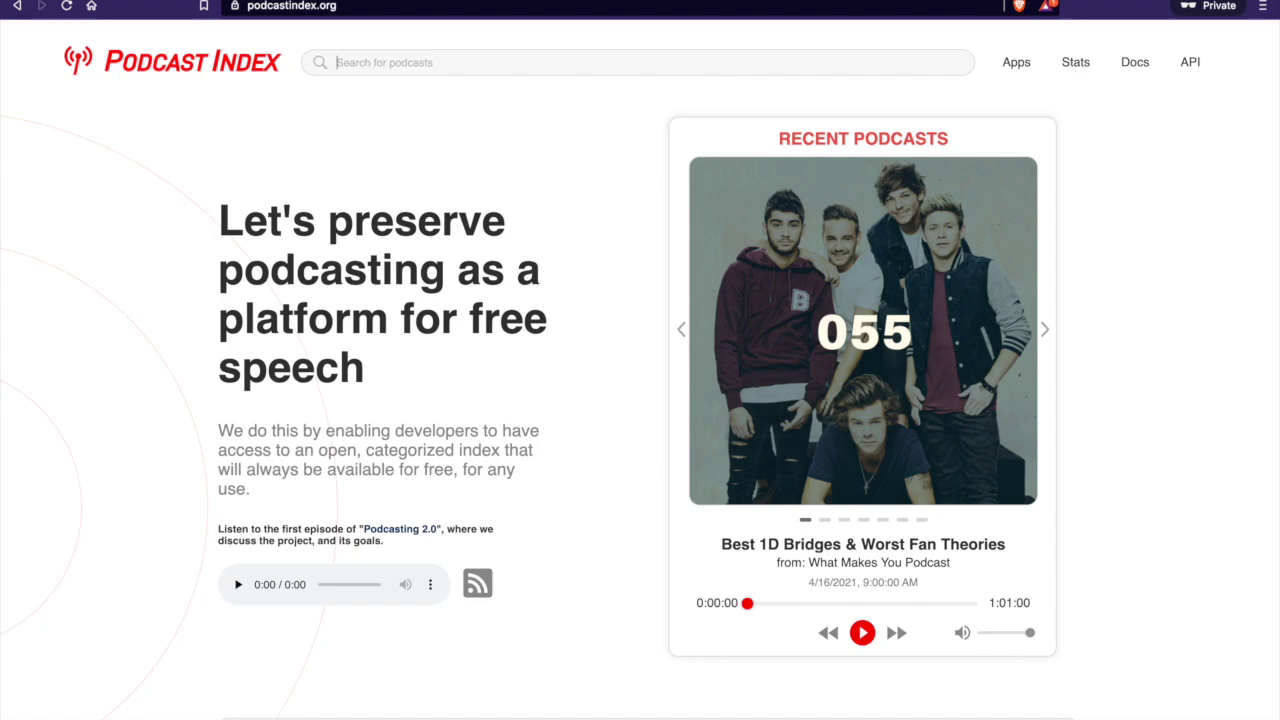
Search Podcast Index for 'millioniaire mindsets' to list the matching podcasts
text(millioniaire mindsets)
key(Return)
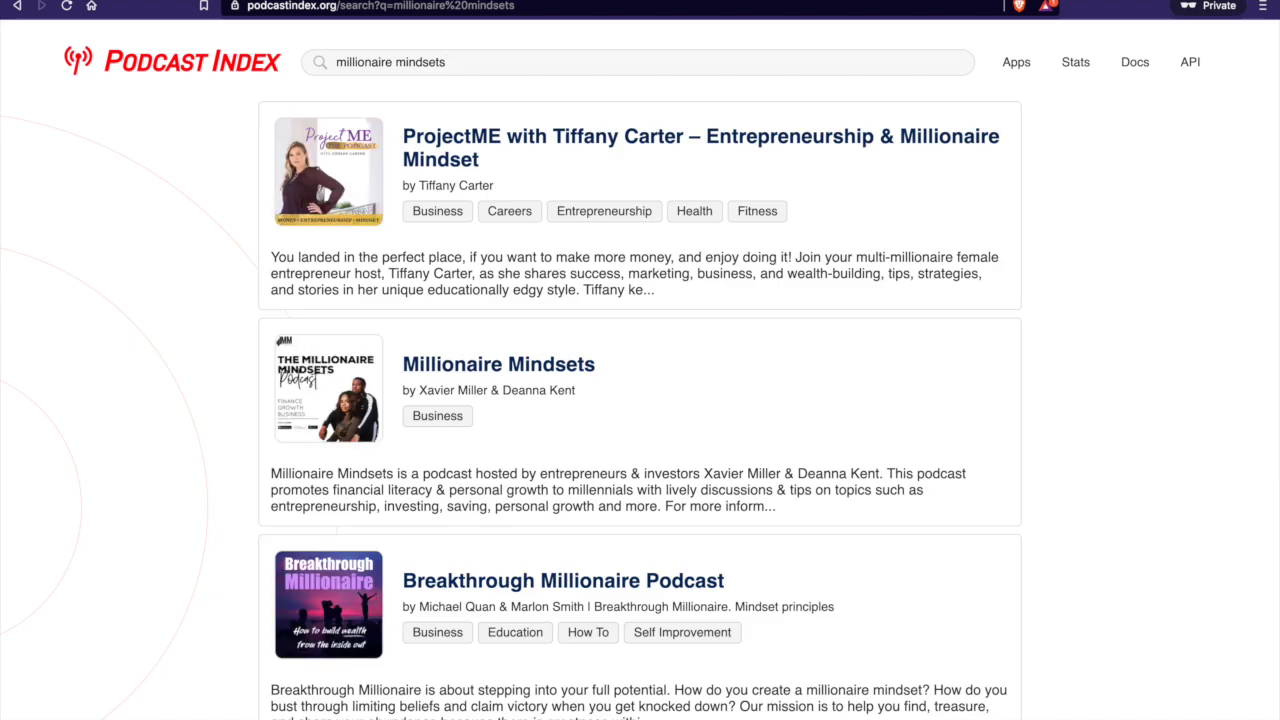
Open the Millionaire Mindsets result and highlight the show's description paragraph
click(498, 364)
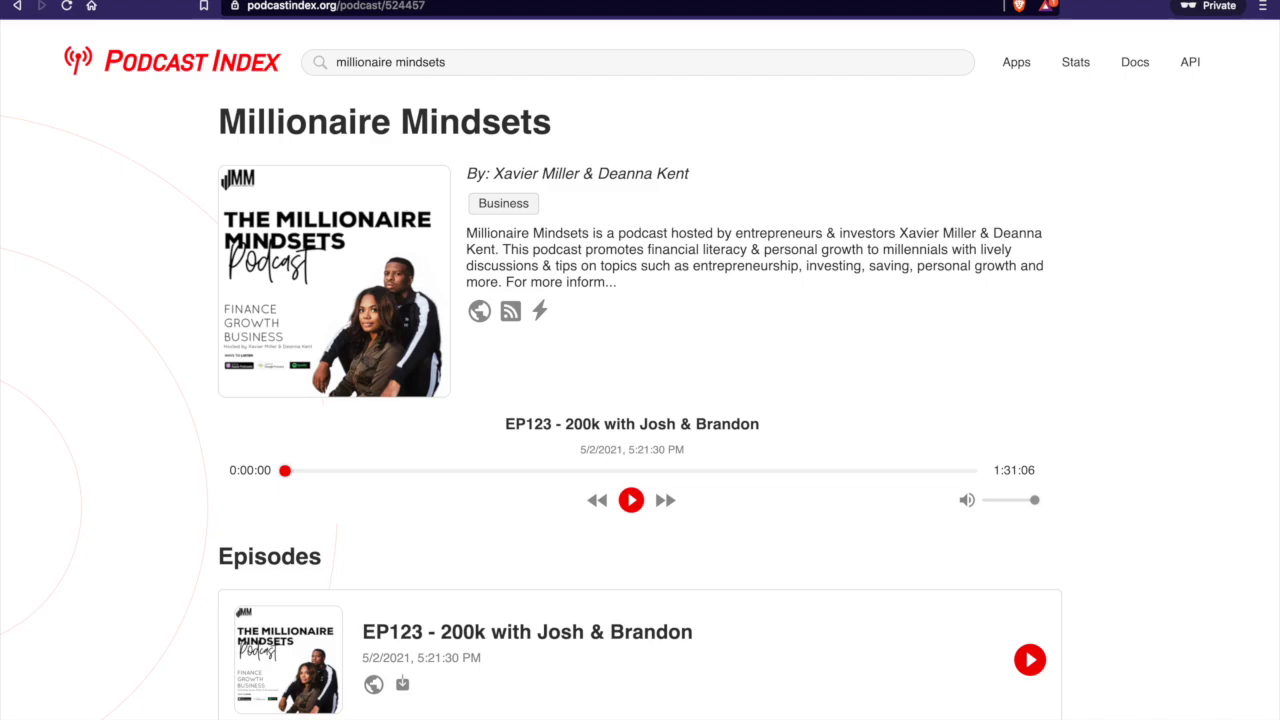
drag(466, 232, 616, 281)
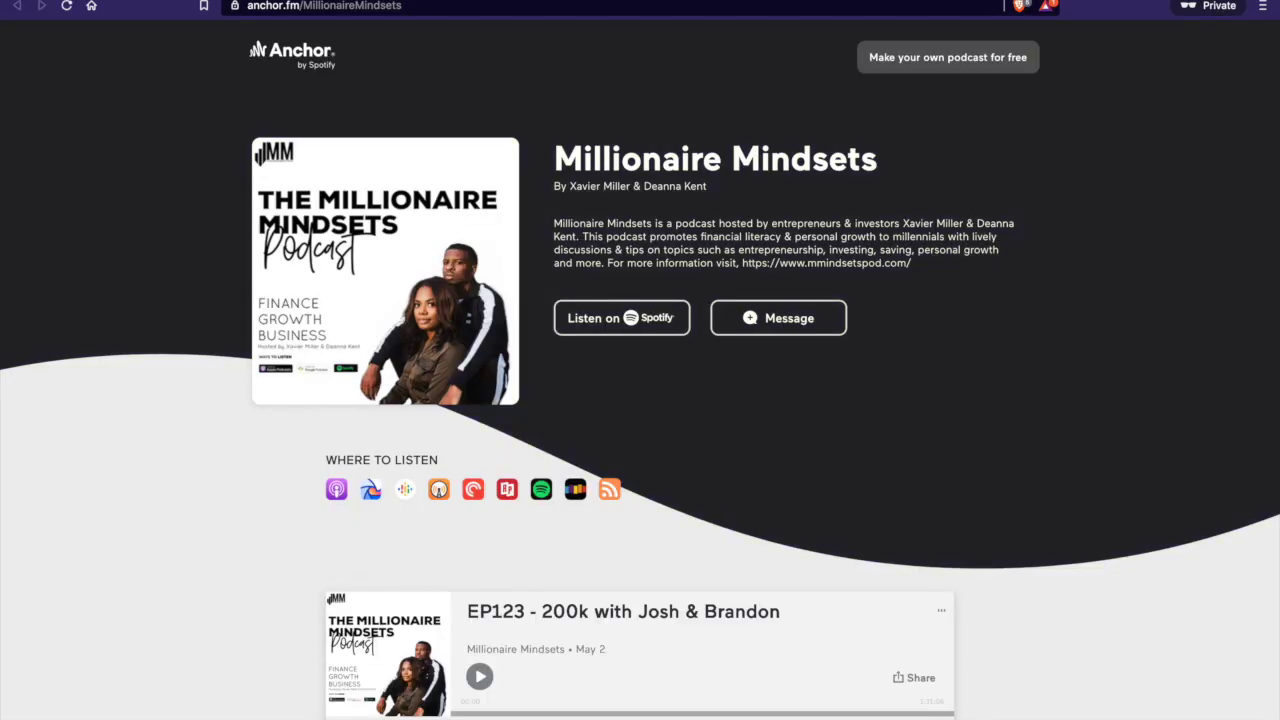
Scroll through the Millionaire Mindsets RSS feed, then return to the show page
key(ctrl+w)
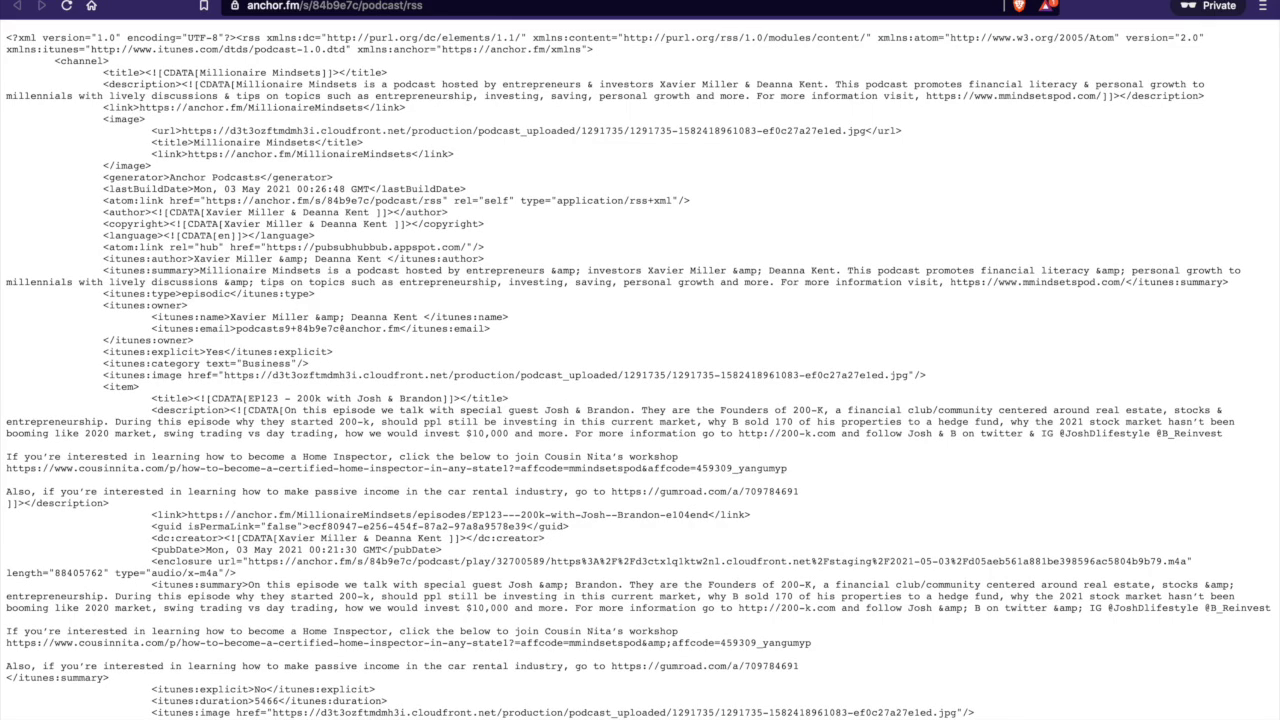
scroll(640, 380, down, 5)
scroll(640, 380, down, 5)
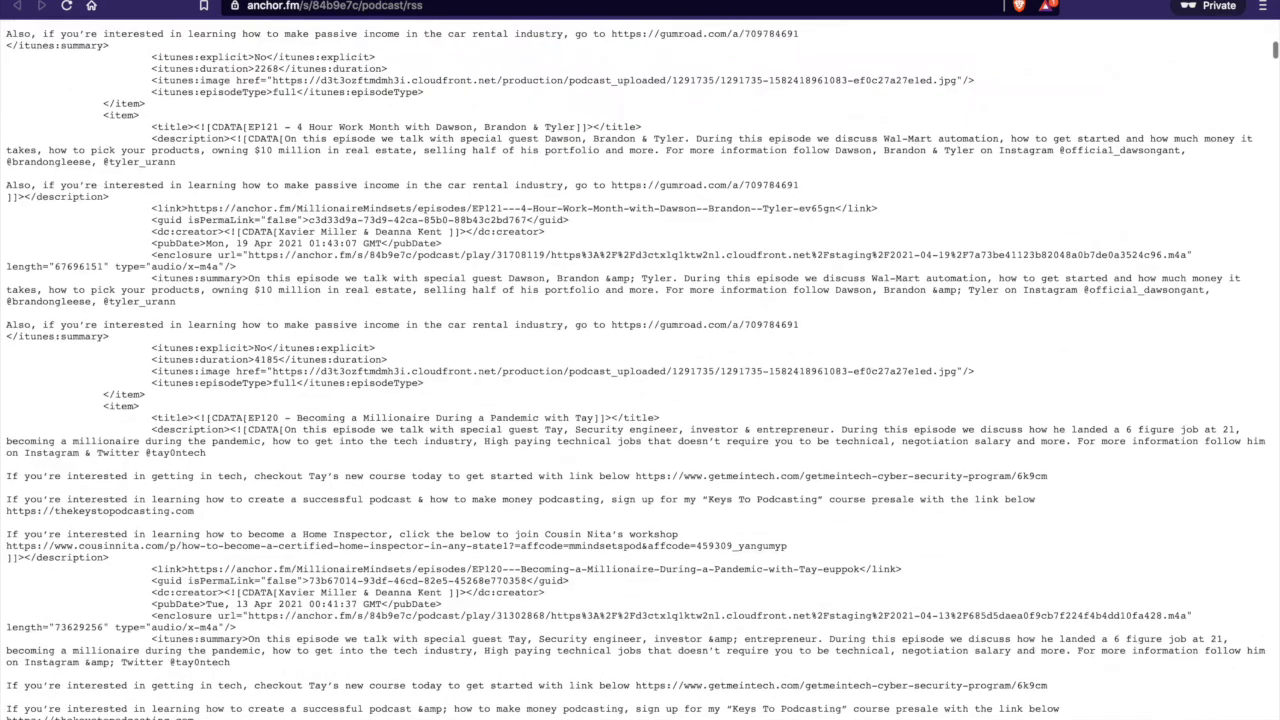
scroll(640, 380, up, 15)
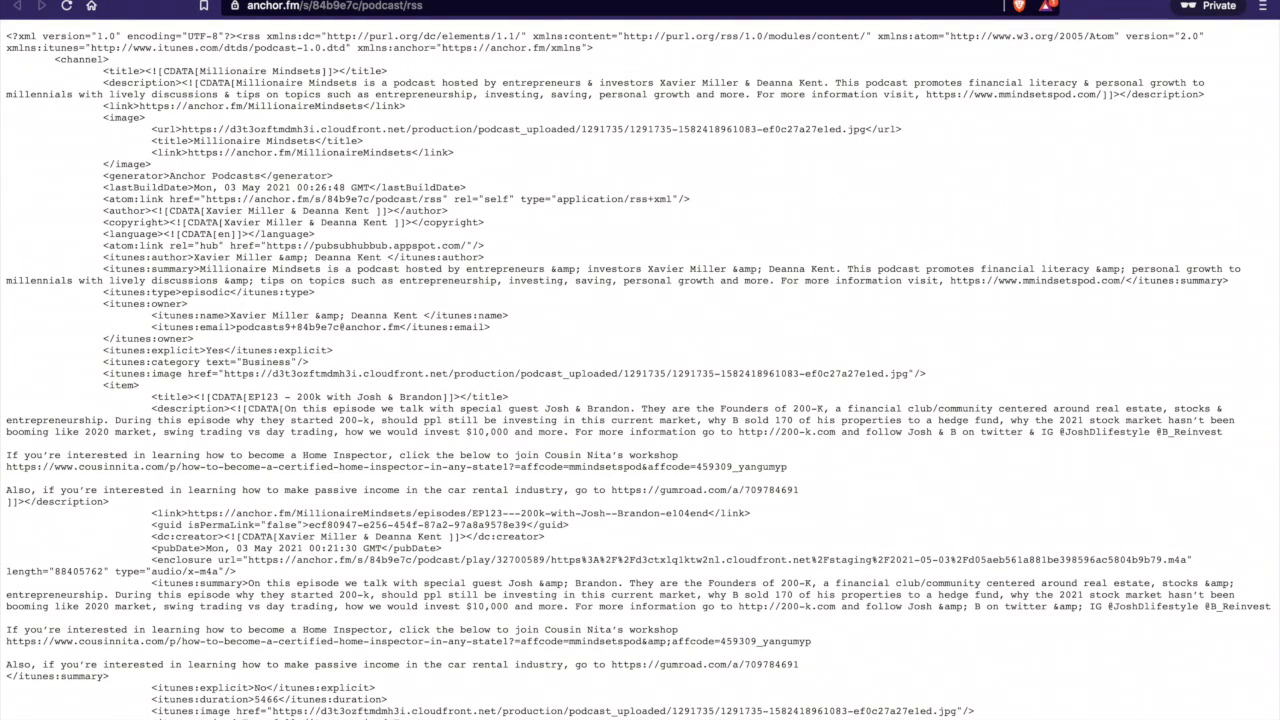
key(ctrl+w)
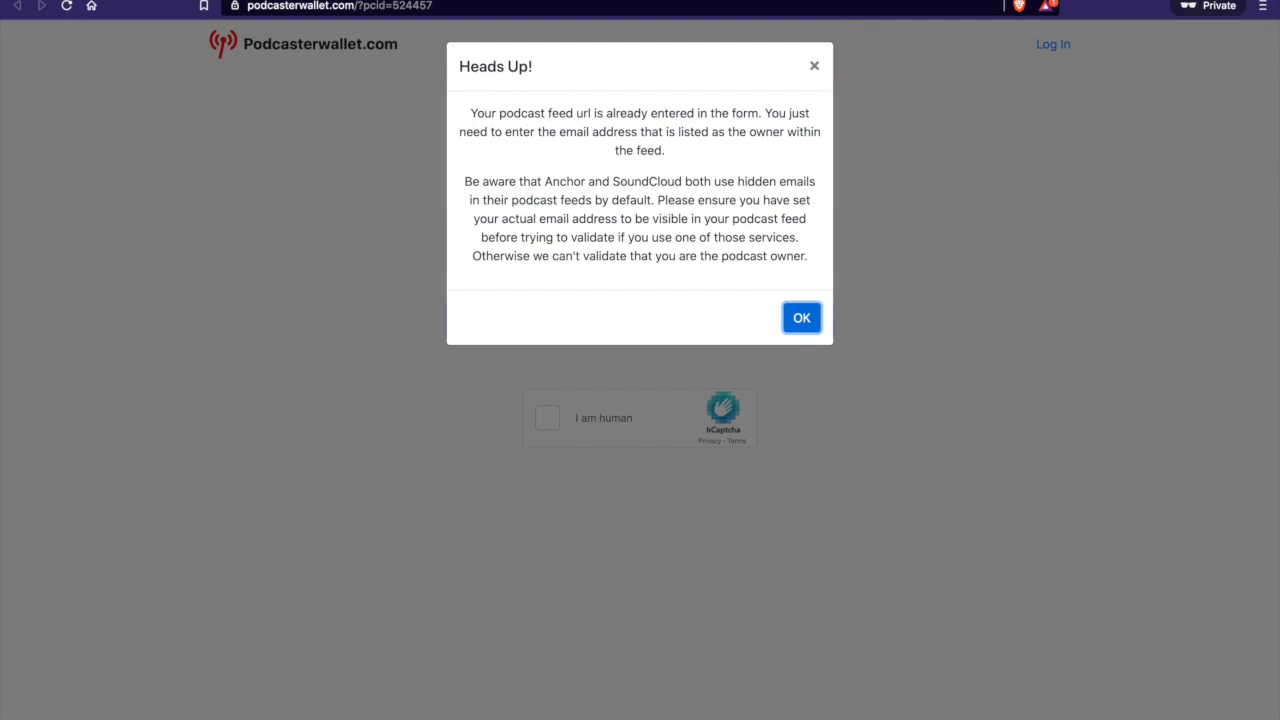
Highlight the words Anchor and SoundCloud in the Heads Up notice about hidden emails
double_click(565, 181)
double_click(647, 181)
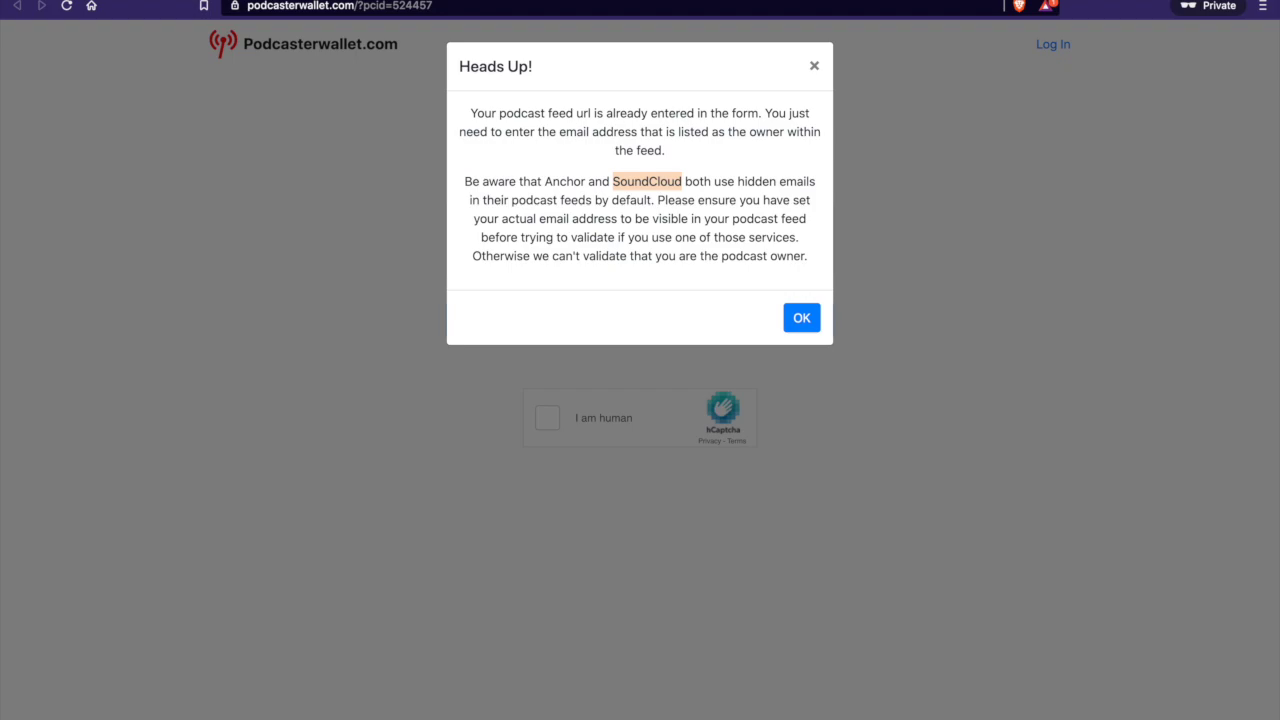
Dismiss the notice, locate the owner's e-mail in the feed's itunes:owner block, then close the feed
click(801, 317)
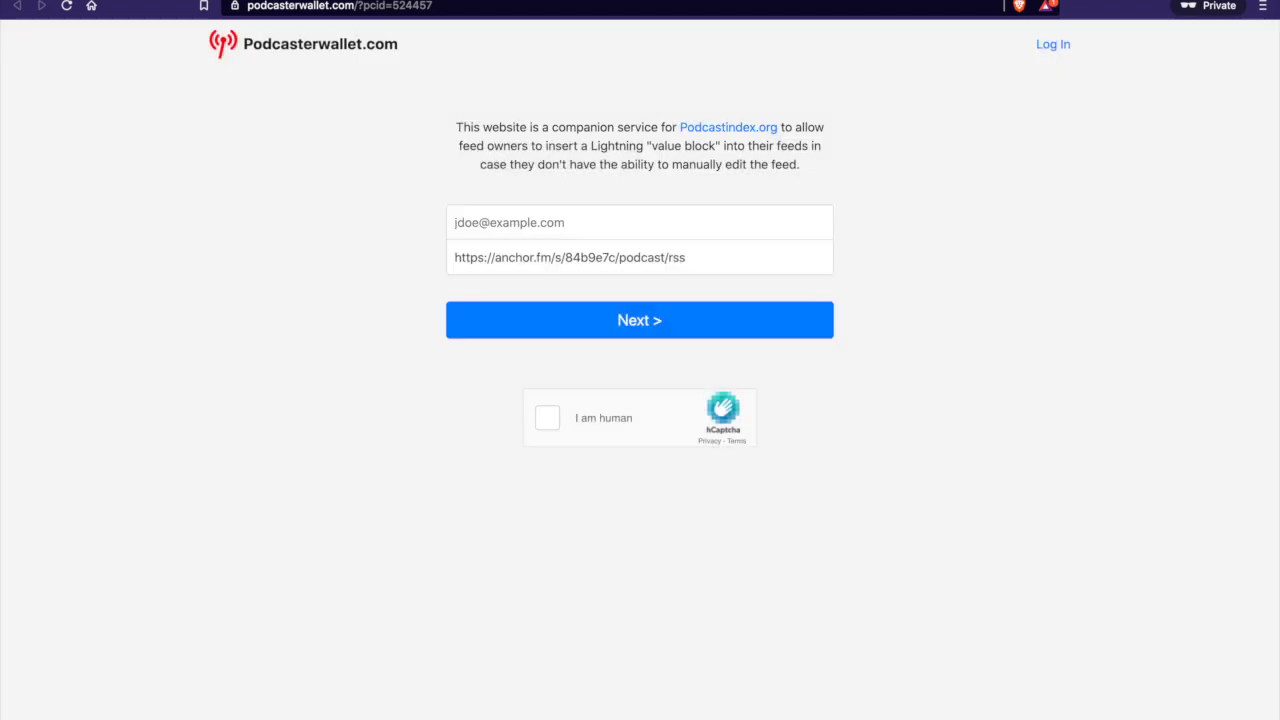
key(ctrl+w)
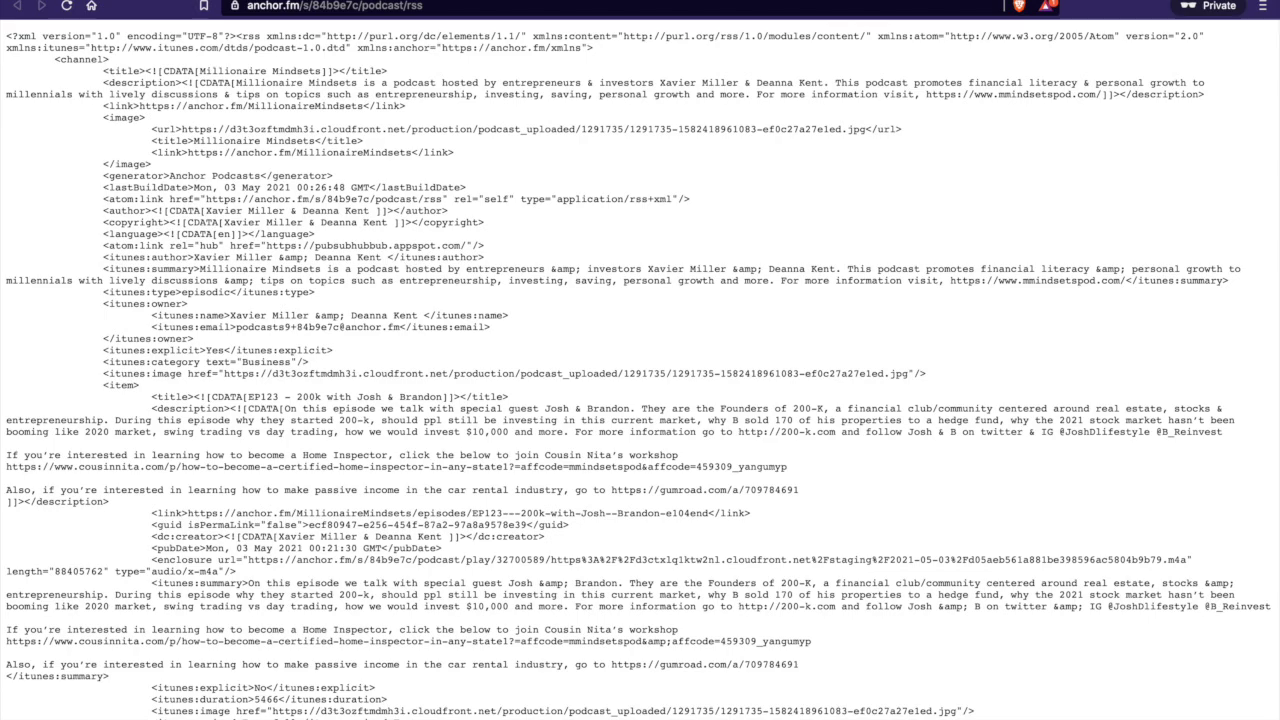
drag(103, 303, 194, 339)
drag(236, 327, 400, 327)
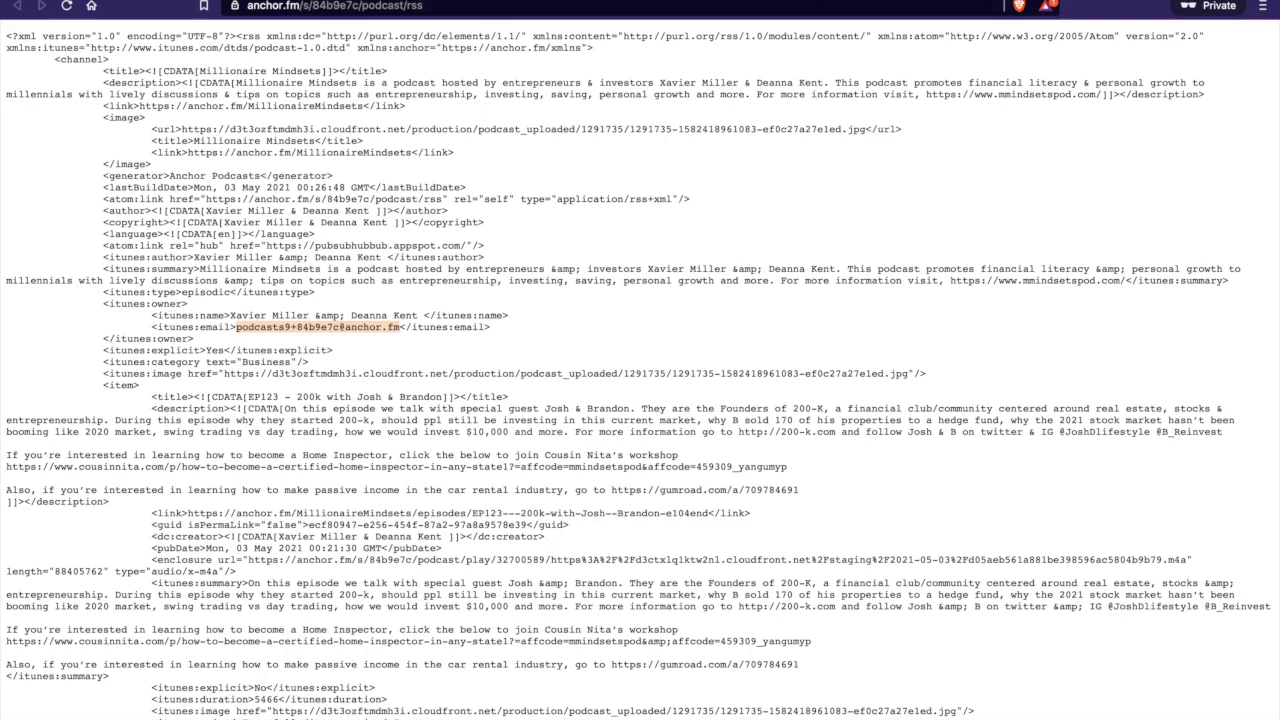
key(super+w)
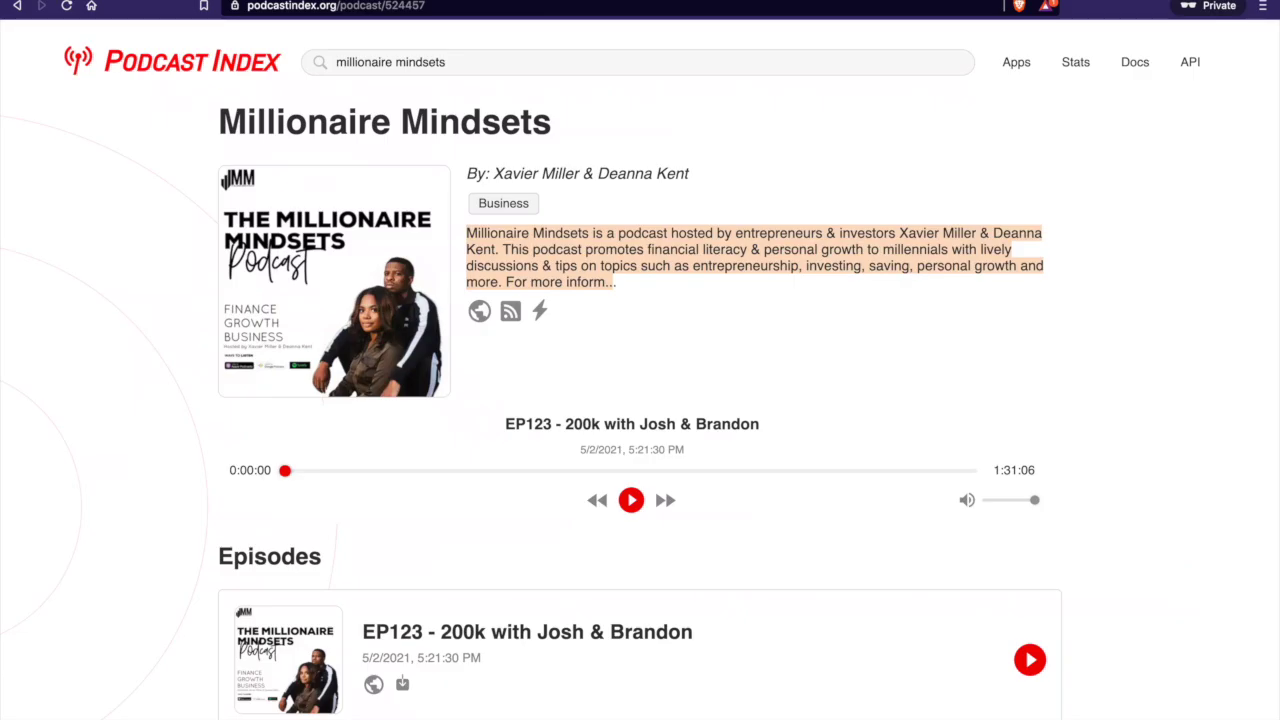
Enter a contact e-mail beside the Anchor feed URL and submit the claim form
key(super+w)
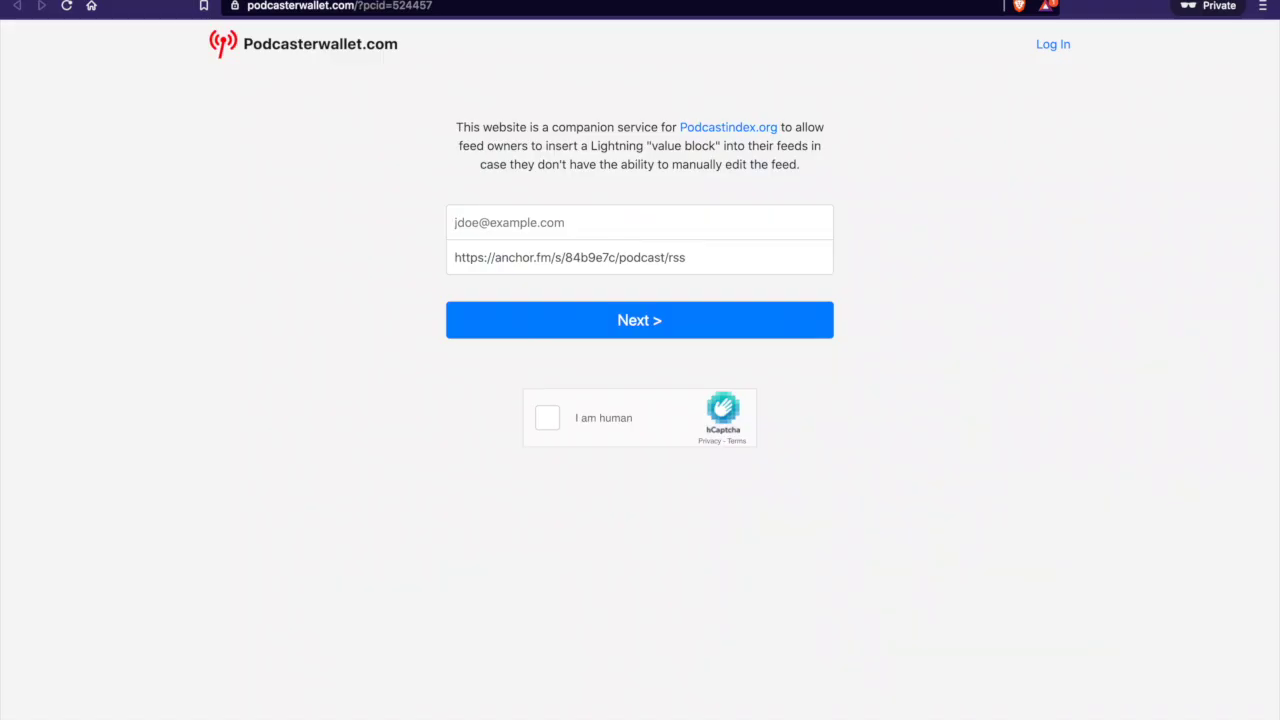
drag(686, 257, 454, 257)
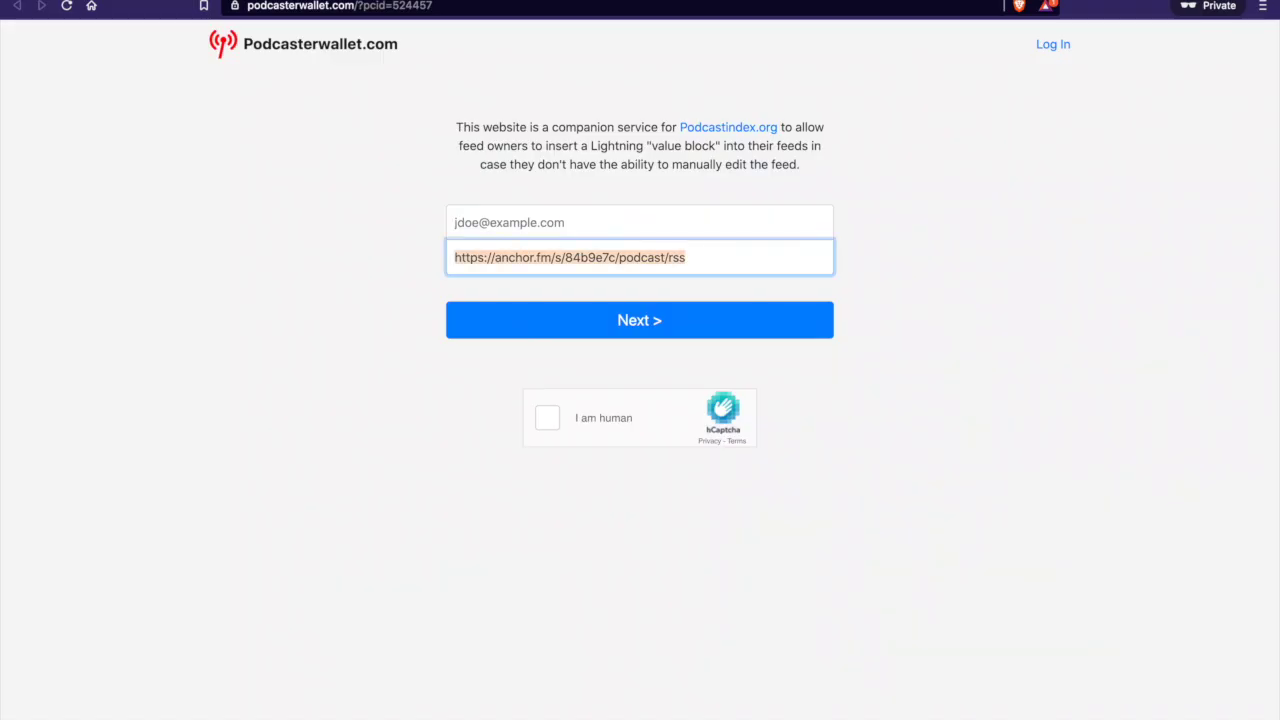
click(455, 222)
text(my)
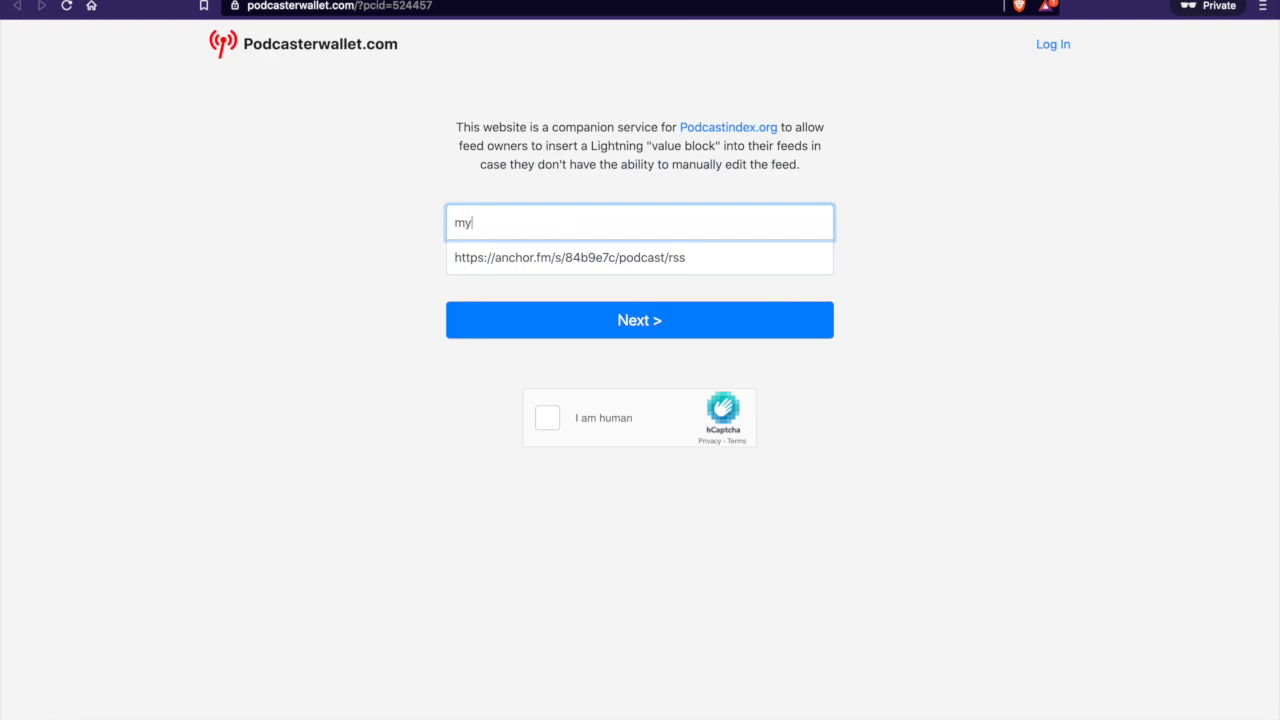
text(@email.com)
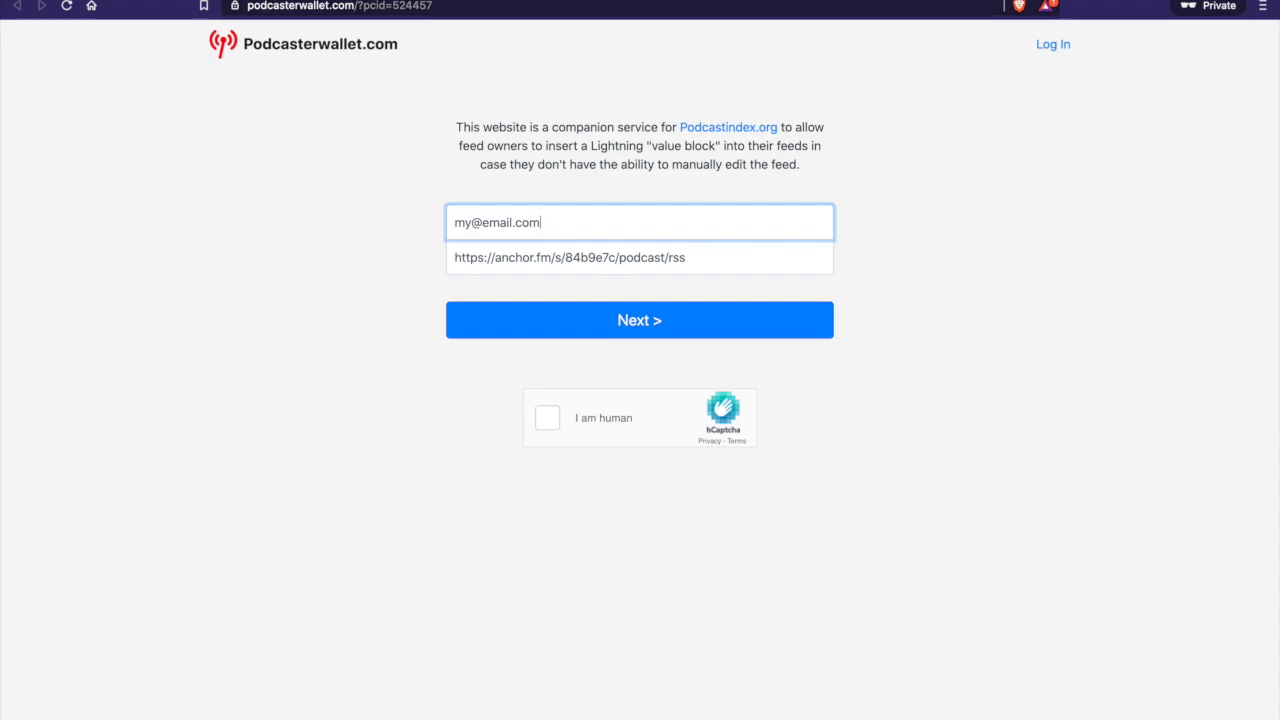
key(Return)
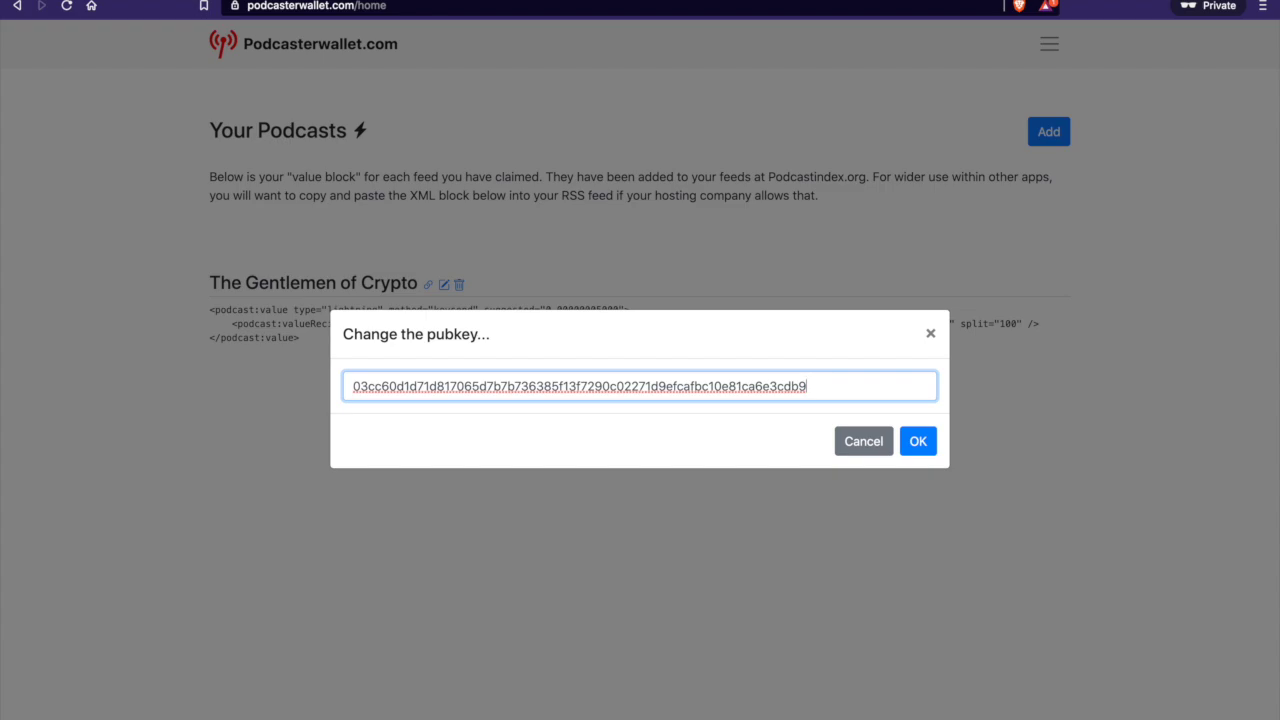
Save the entered Lightning node pubkey for The Gentlemen of Crypto
key(Return)
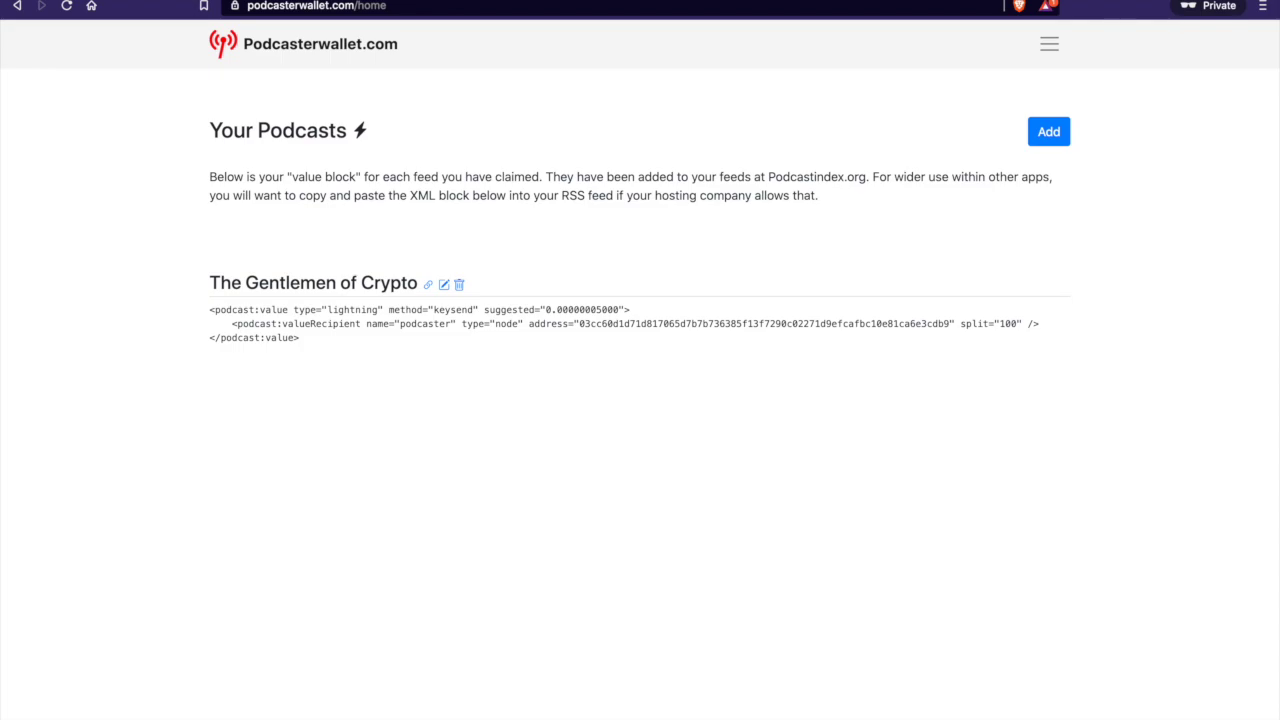
Select the saved XML value block listing the node pubkey with split 100
drag(209, 309, 312, 338)
click(307, 176)
double_click(307, 176)
click(307, 176)
drag(300, 338, 209, 309)
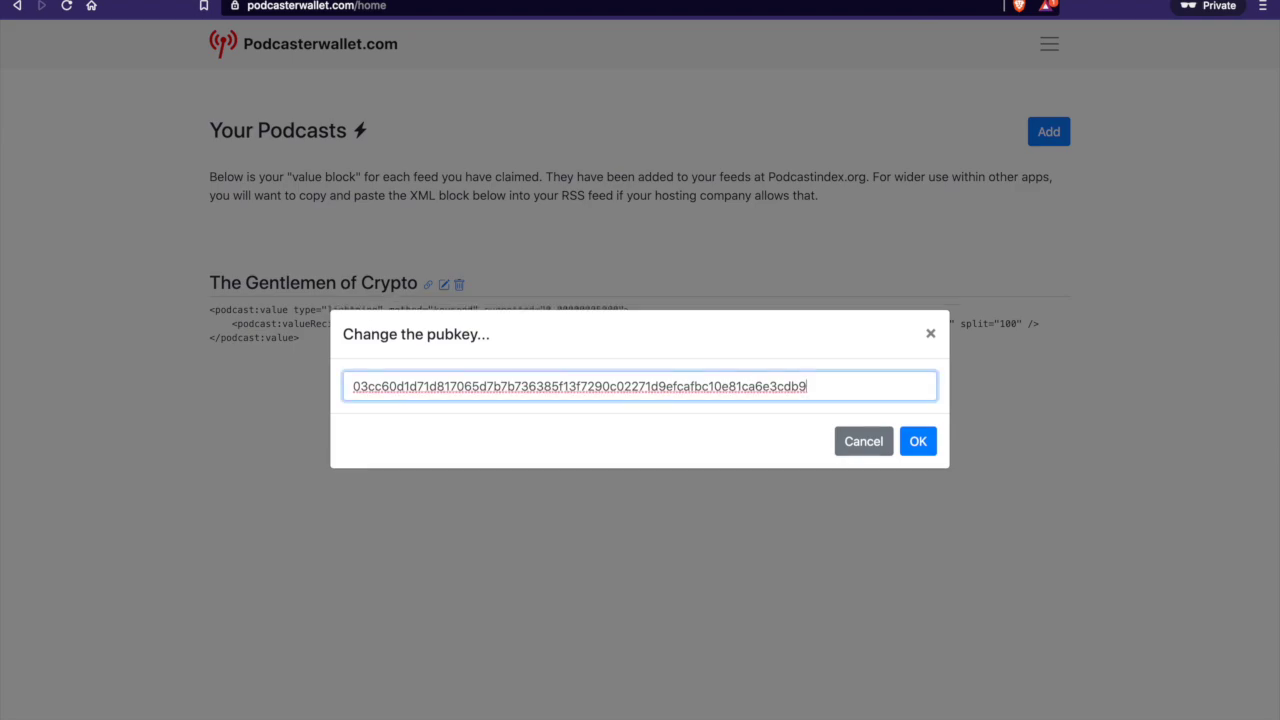
Close the pubkey editor, reopen it for The Gentlemen of Crypto, and dismiss it unchanged
key(Return)
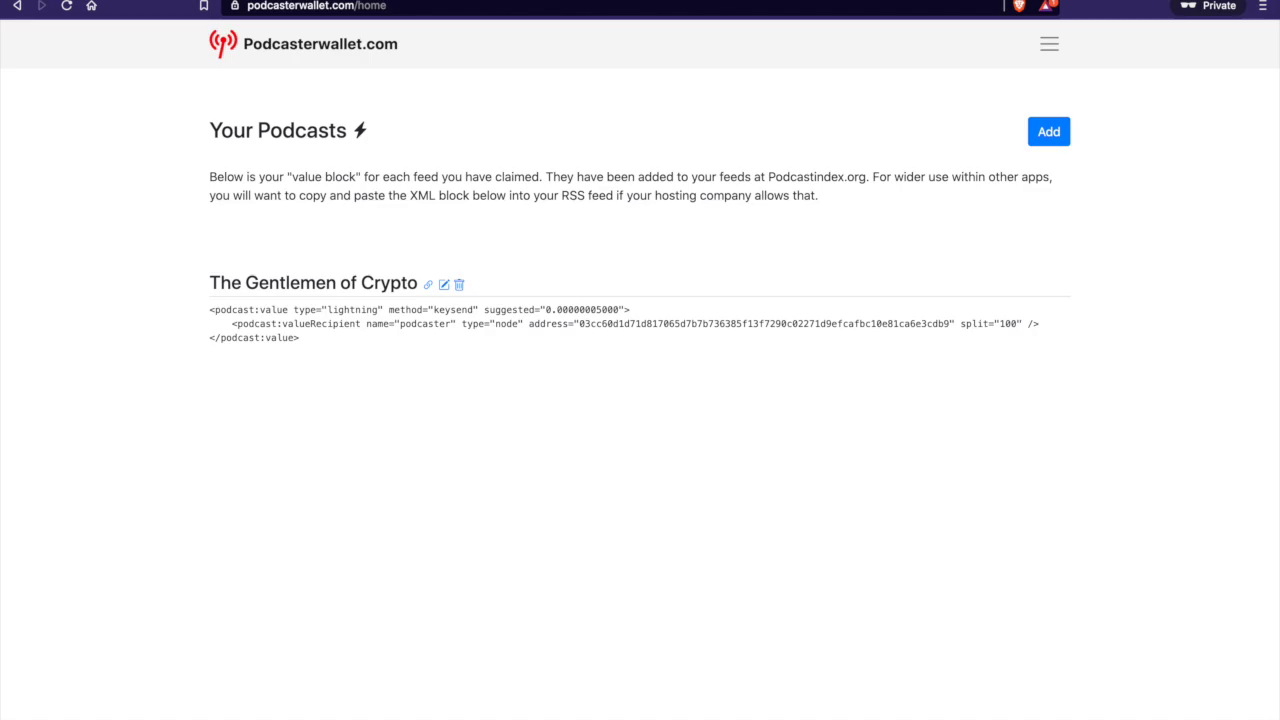
click(444, 284)
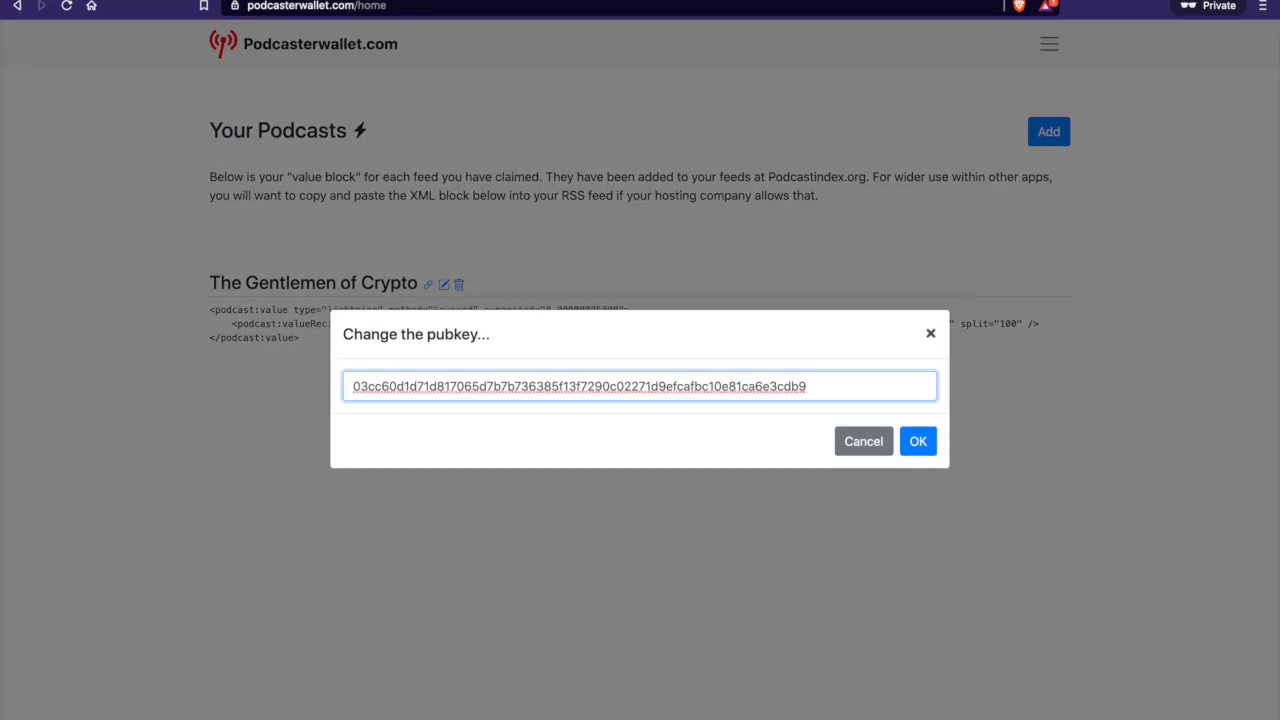
key(Escape)
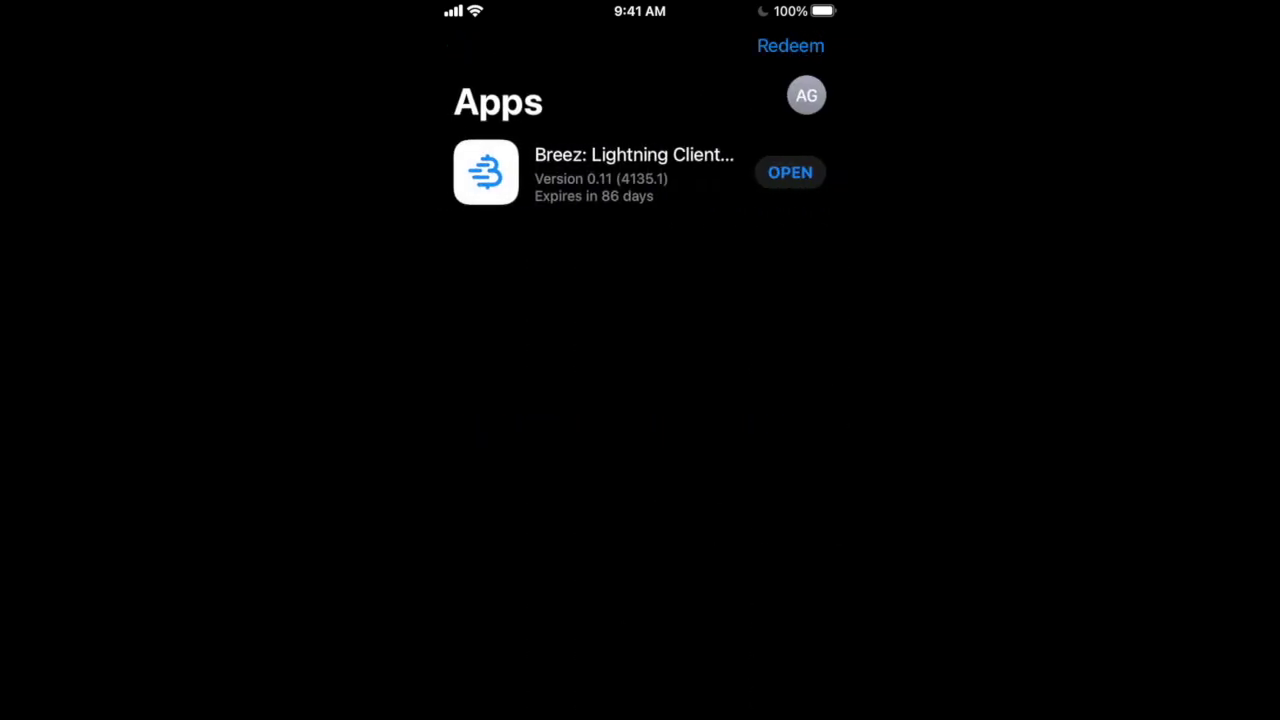
Confirm Breez 0.11 in TestFlight's Apps list, then go to the phone's home screen
key(super+shift+h)
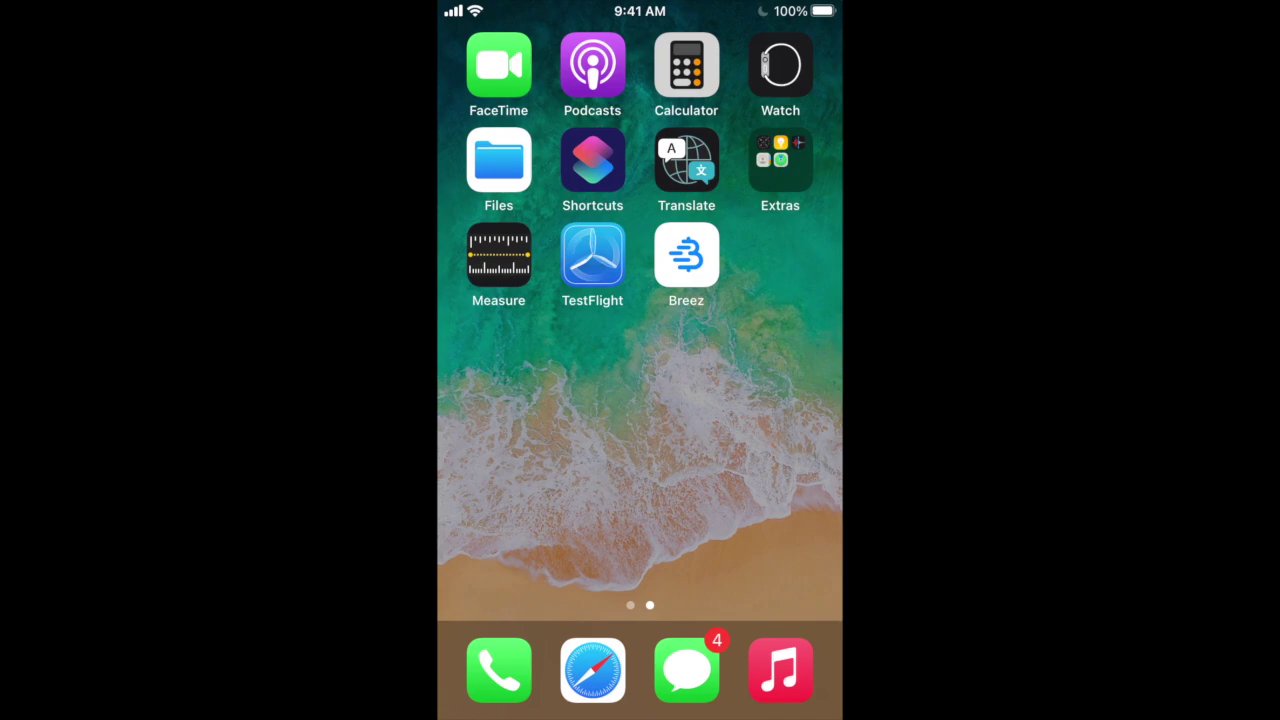
Launch Breez, close the podcast page, and show the 200-sat wallet balance with its +200 payment
click(686, 255)
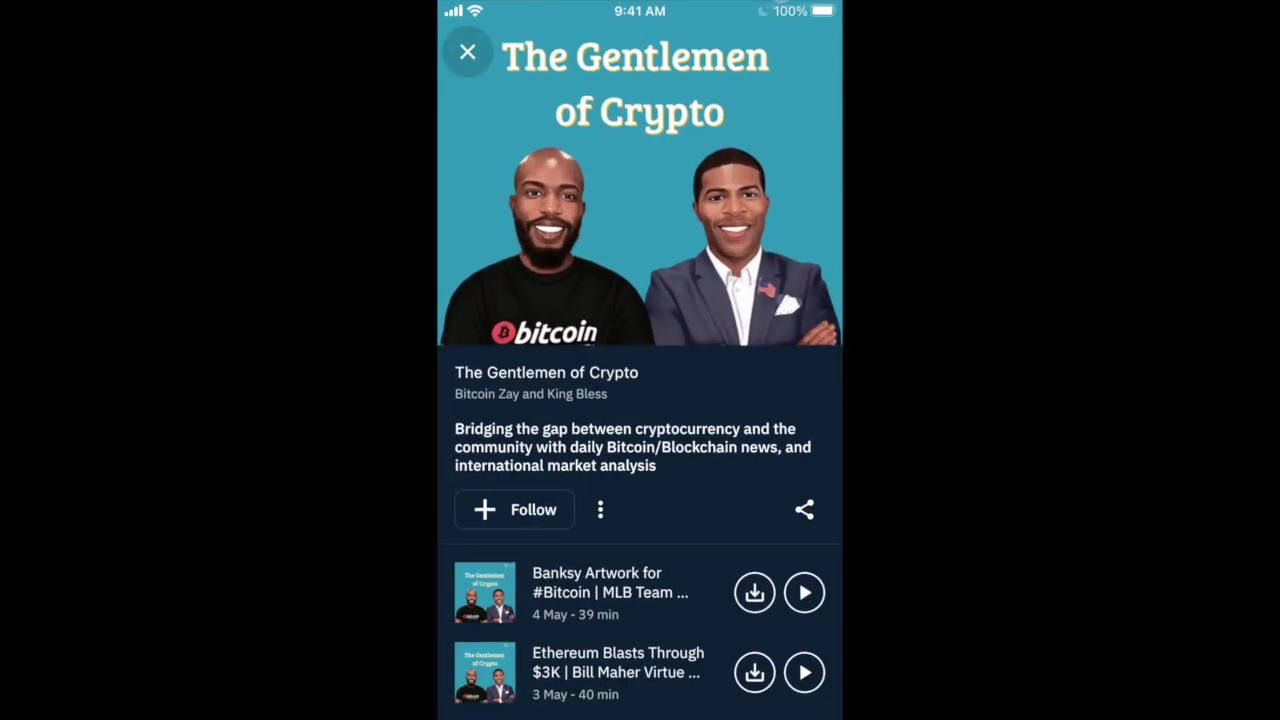
click(467, 52)
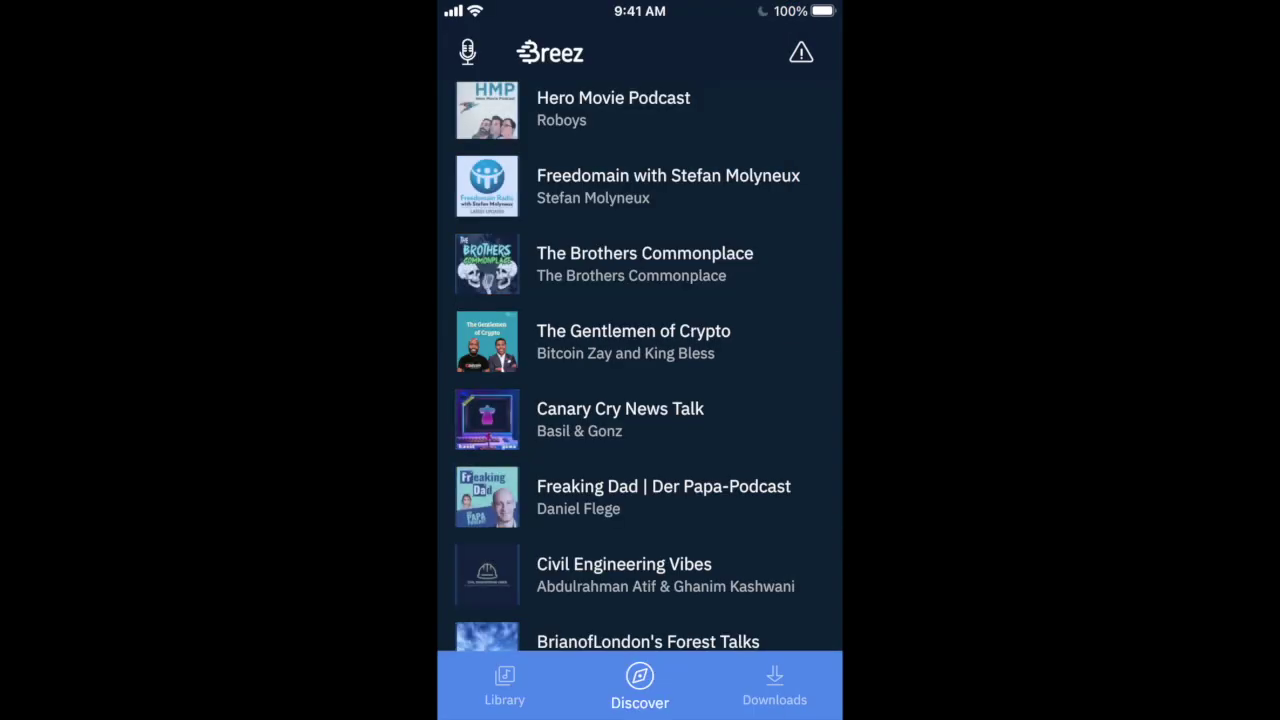
click(467, 52)
click(555, 260)
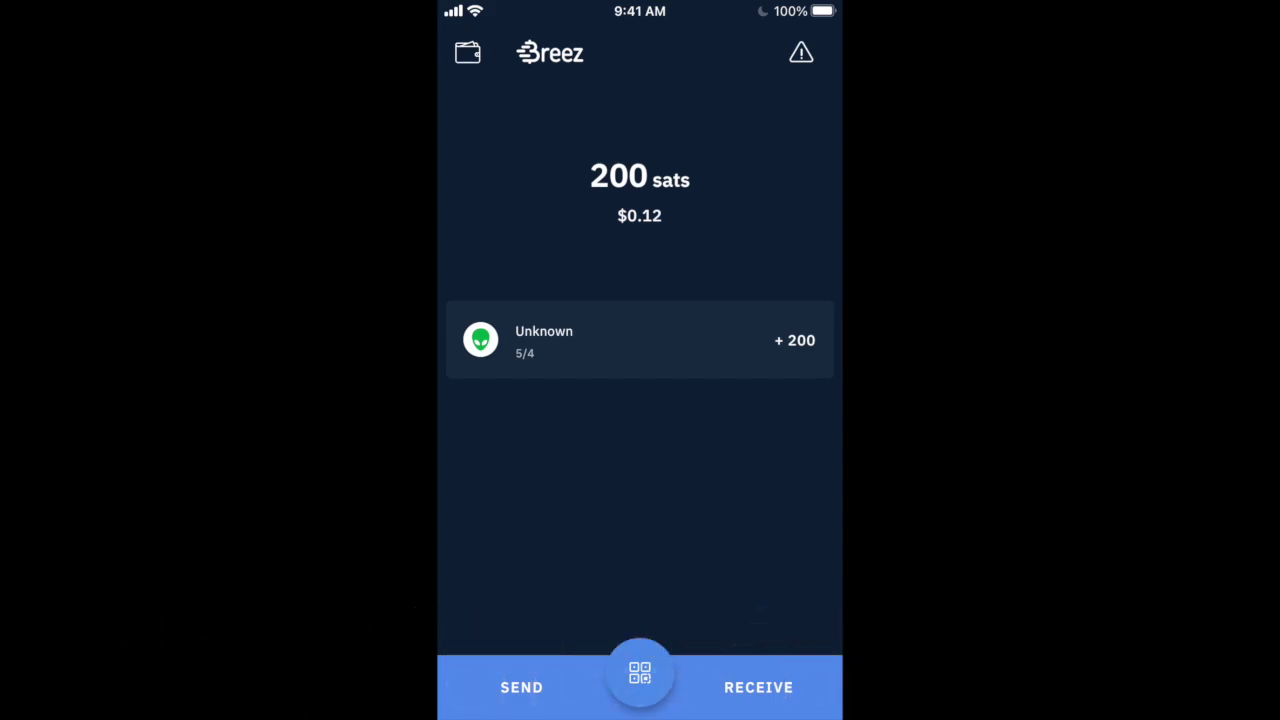
click(467, 53)
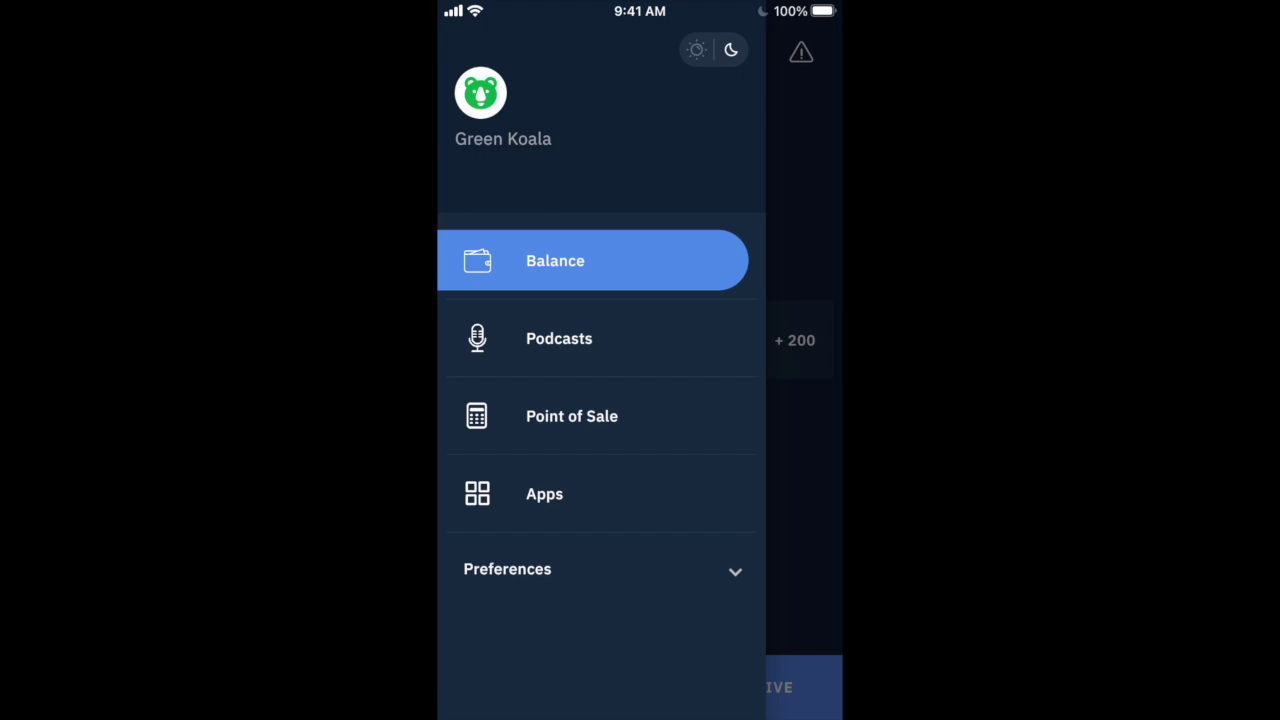
Switch to Podcasts and scroll the Discover list past The Gentlemen of Crypto and Canary Cry News Talk
click(559, 338)
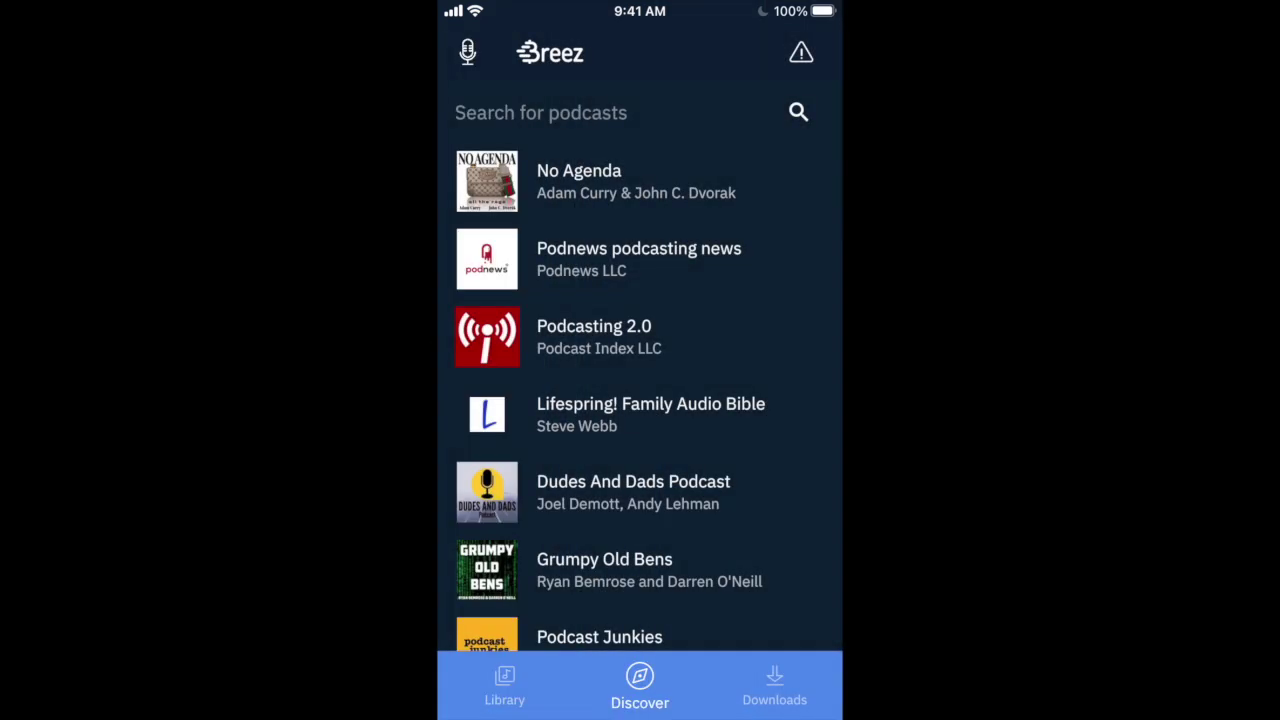
scroll(640, 366, down, 15)
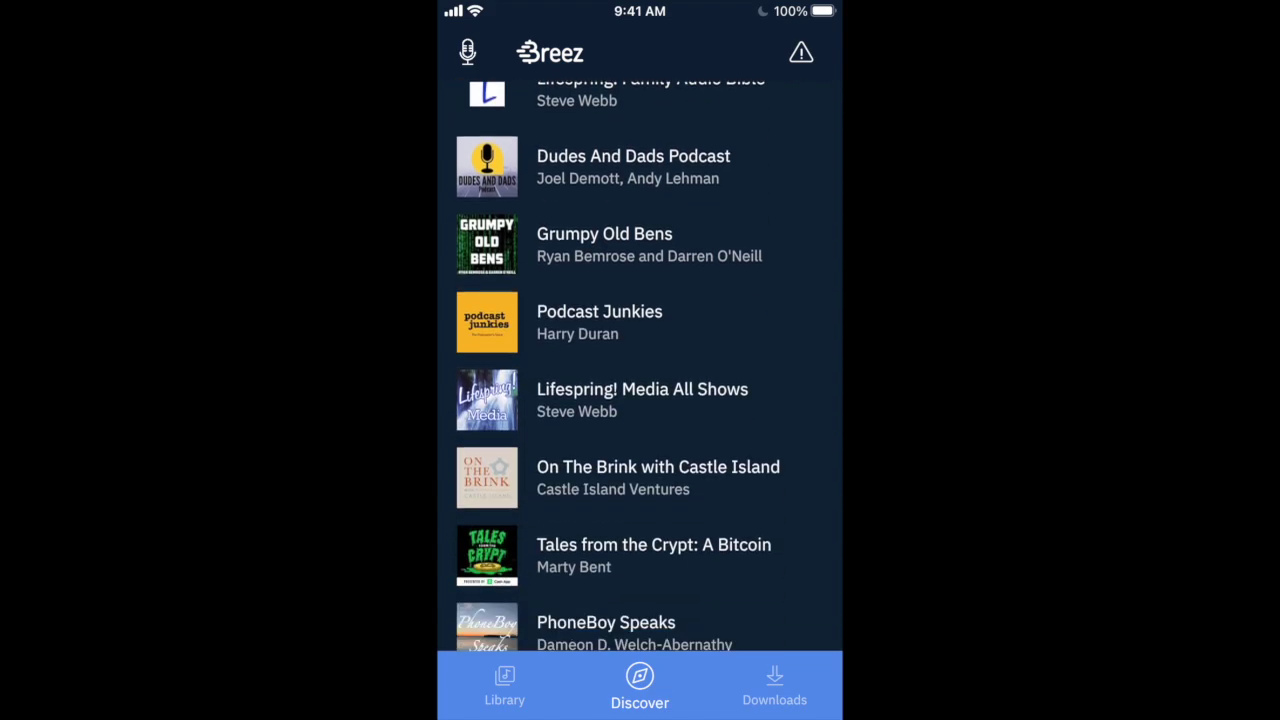
scroll(640, 366, down, 5)
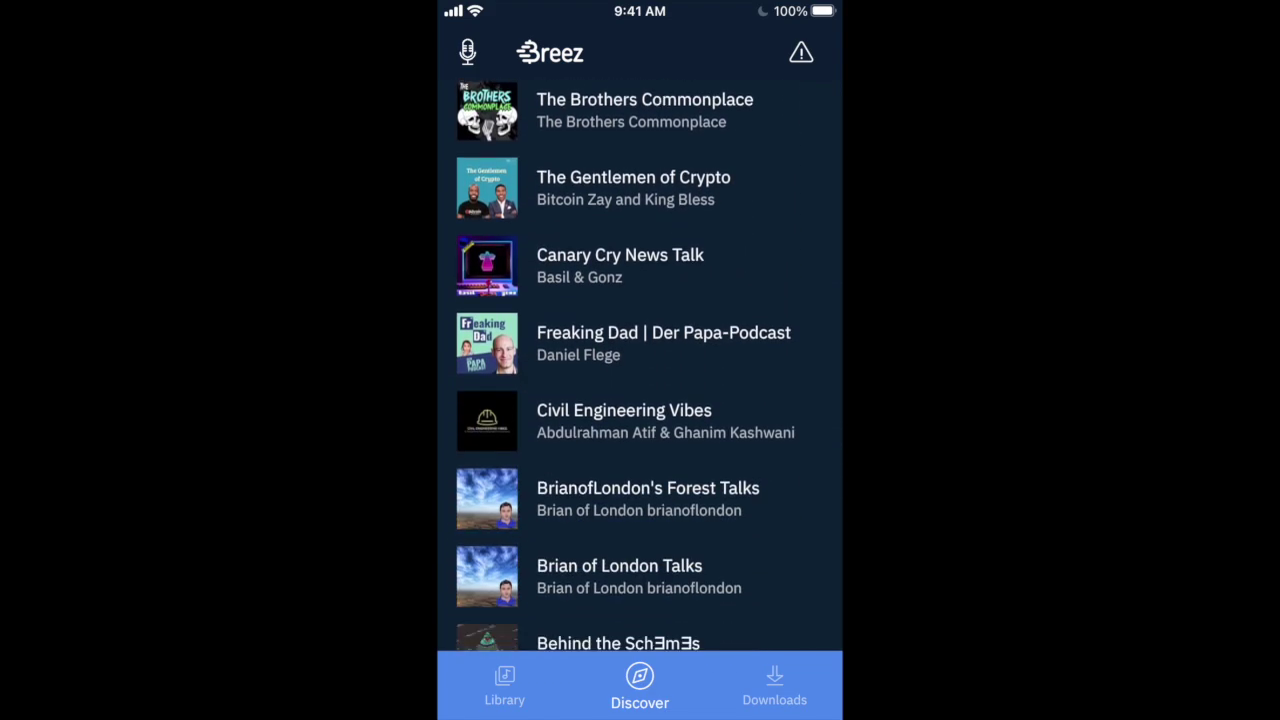
Open The Gentlemen of Crypto, refresh its episodes, and expand the 7 May Goldman Sachs episode
scroll(640, 366, up, 3)
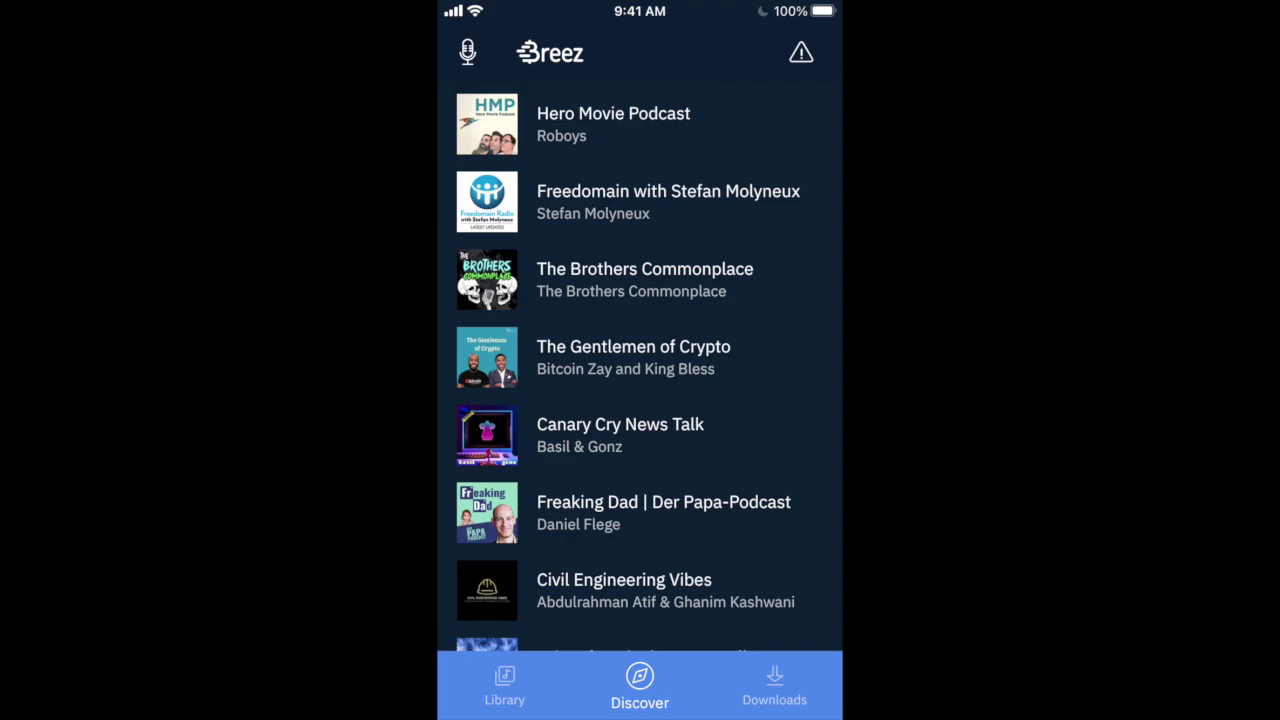
click(714, 365)
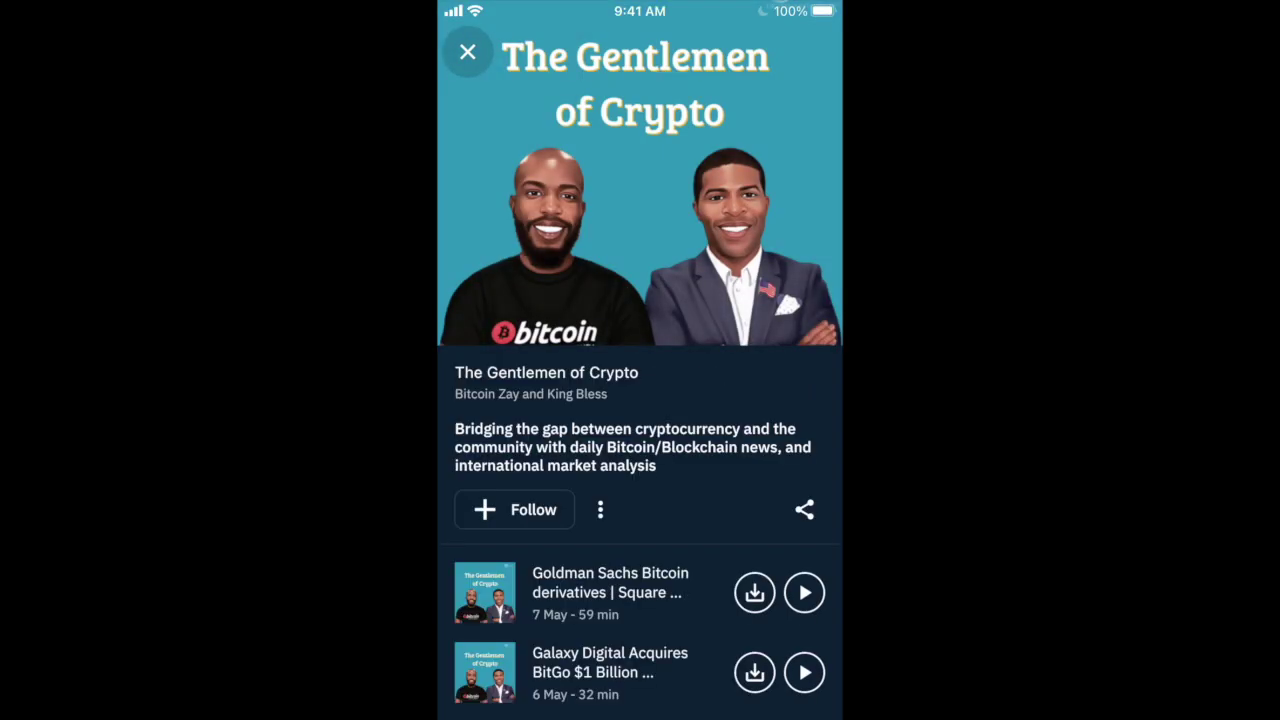
drag(640, 400, 640, 508)
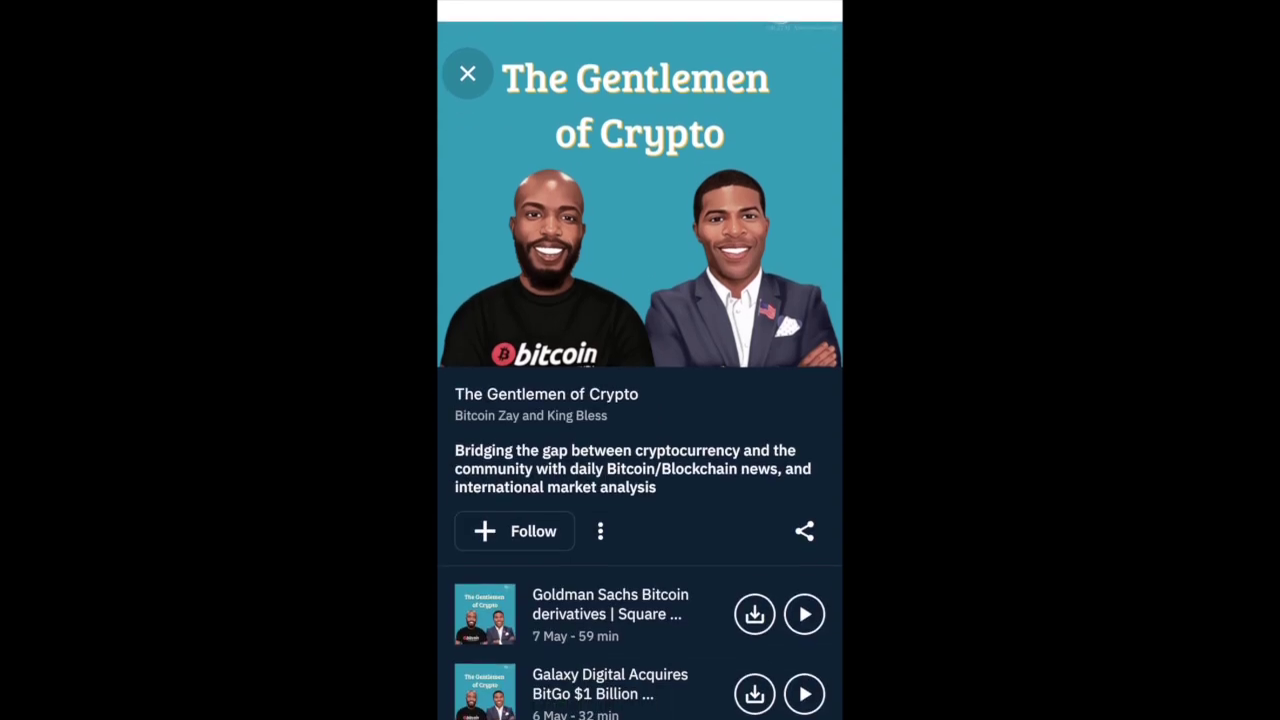
scroll(640, 400, down, 2)
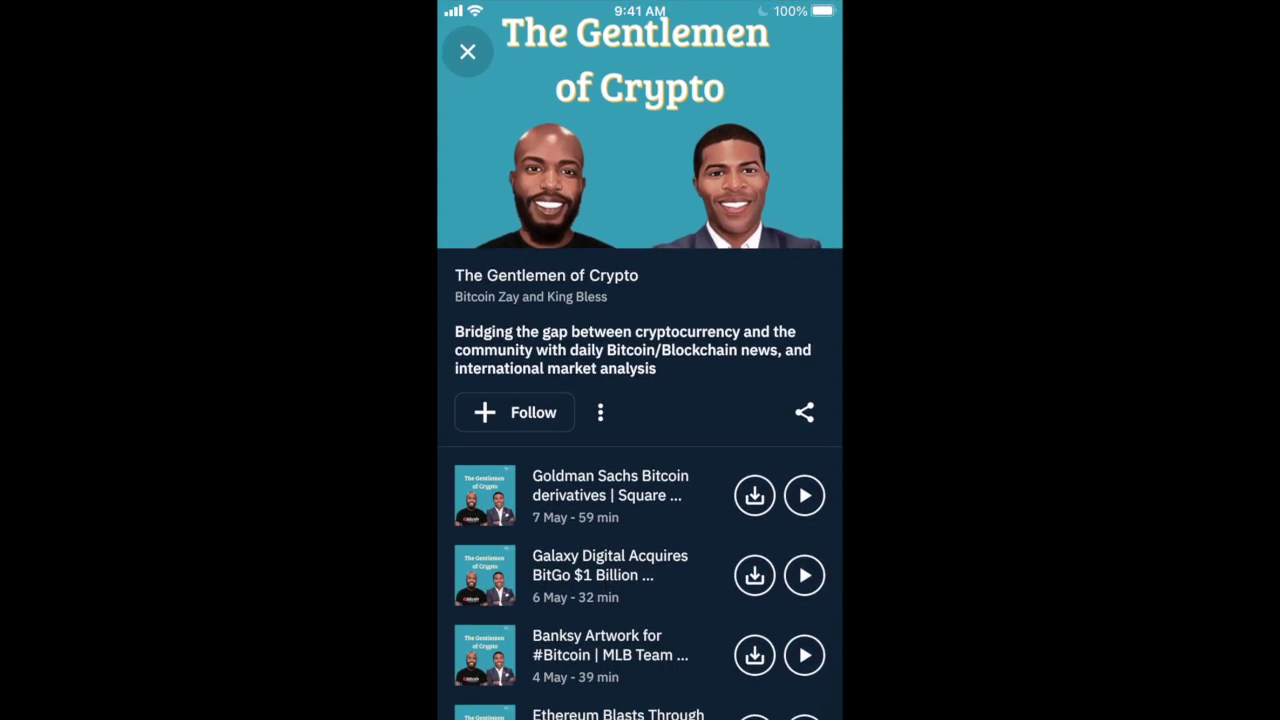
click(610, 495)
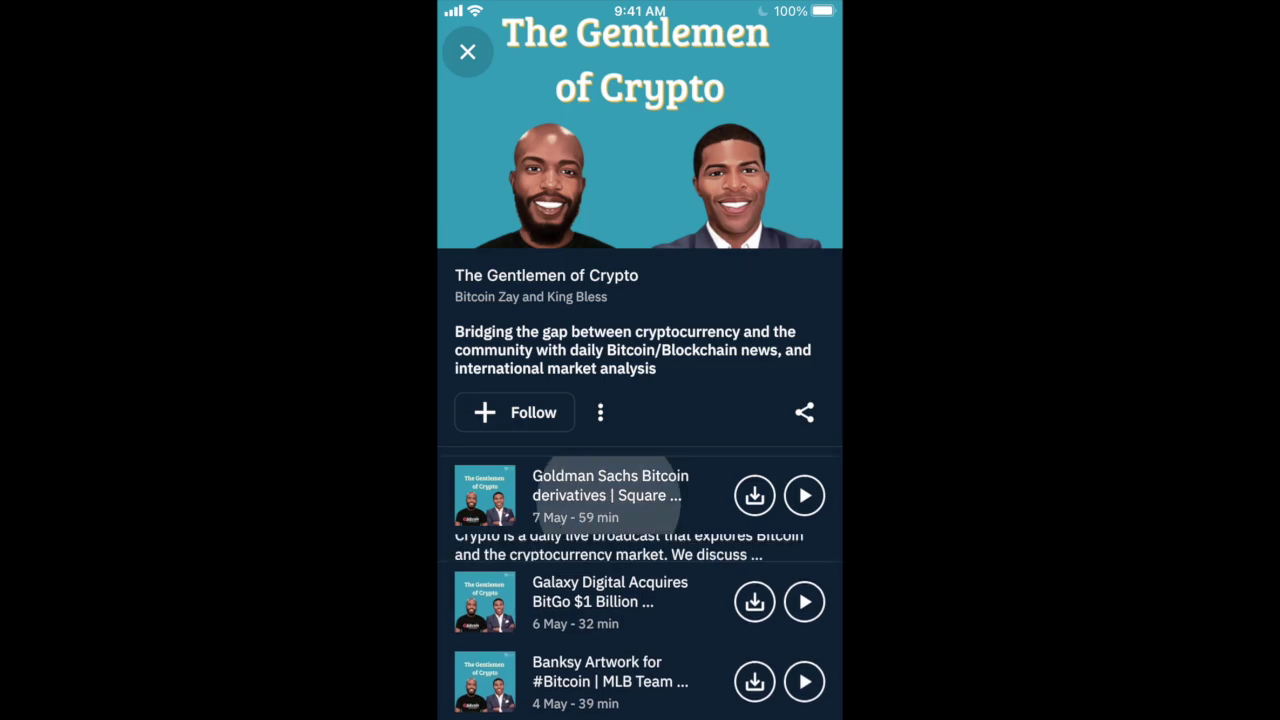
scroll(640, 400, down, 2)
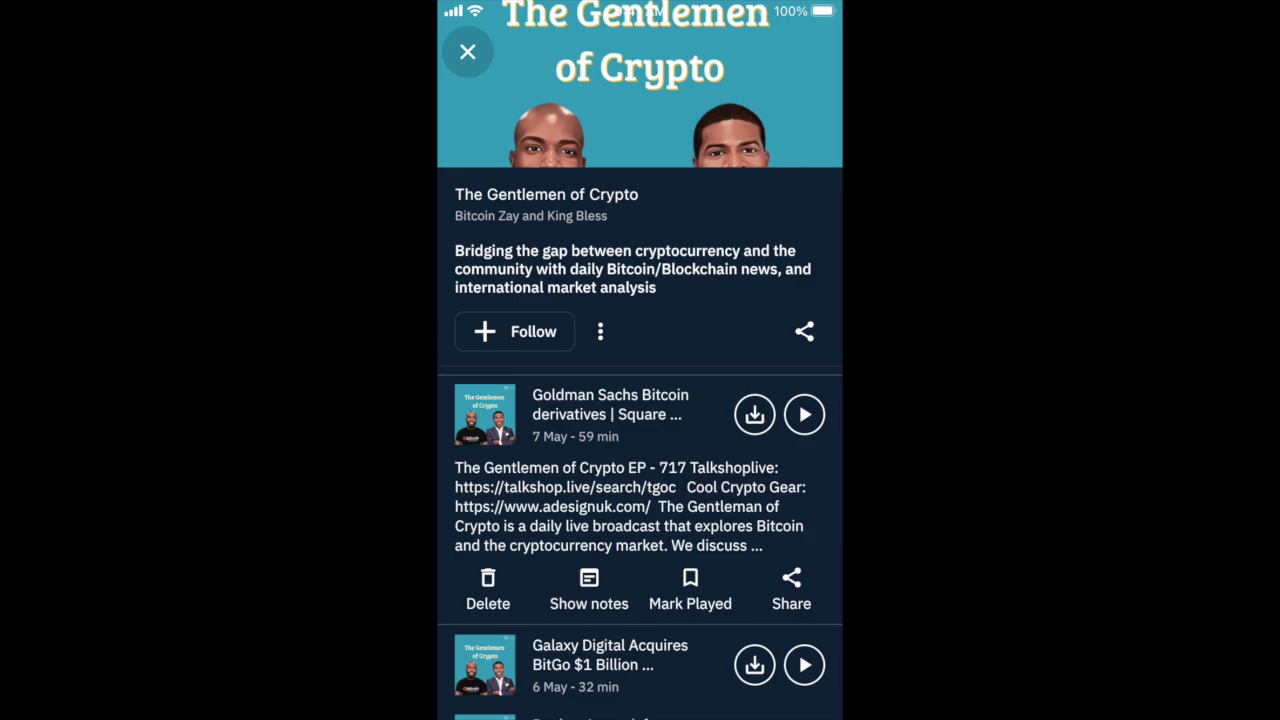
scroll(610, 415, up, 1)
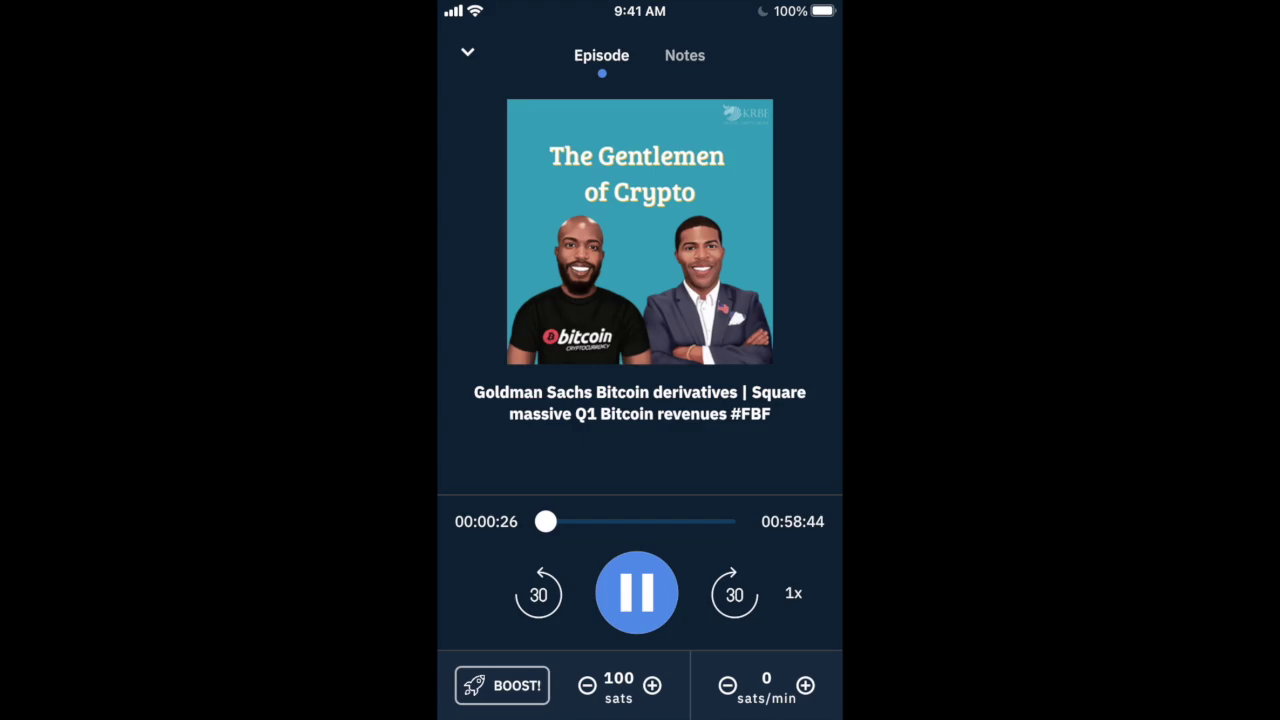
Show the show notes for The Gentlemen of Crypto EP - 717 while it plays
click(685, 55)
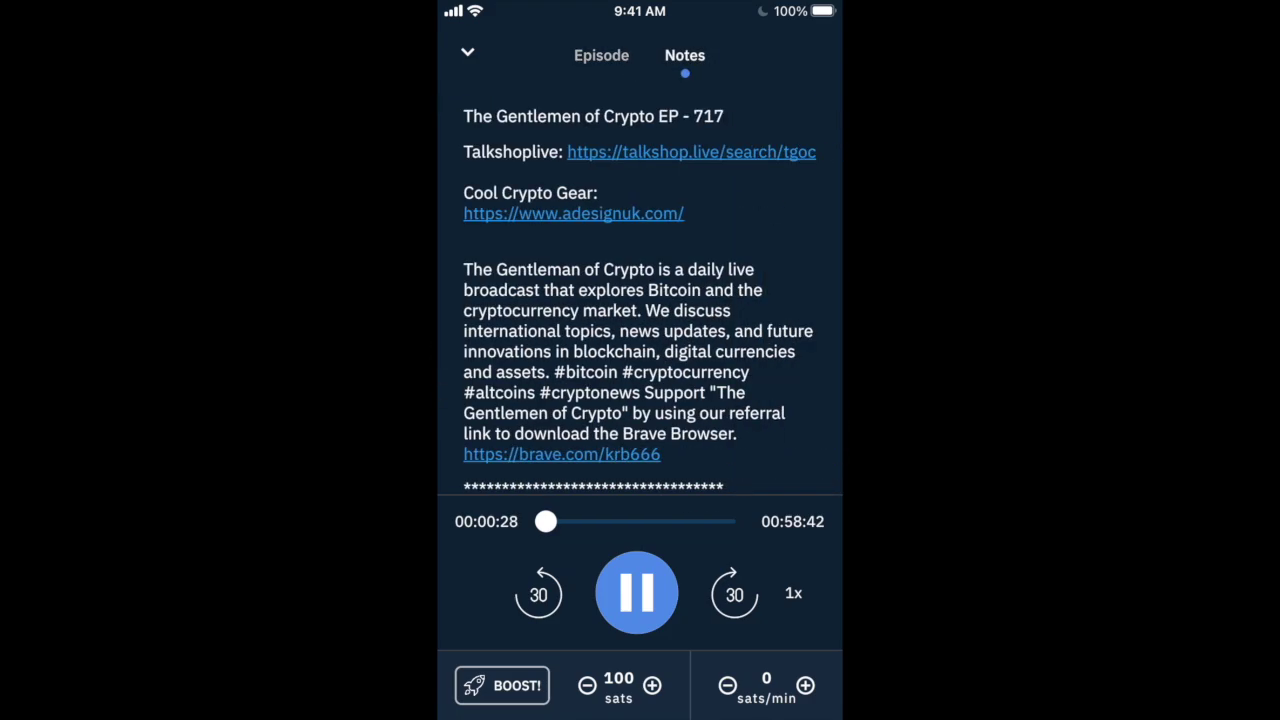
Return from the show notes to the episode's cover art and title view
click(601, 55)
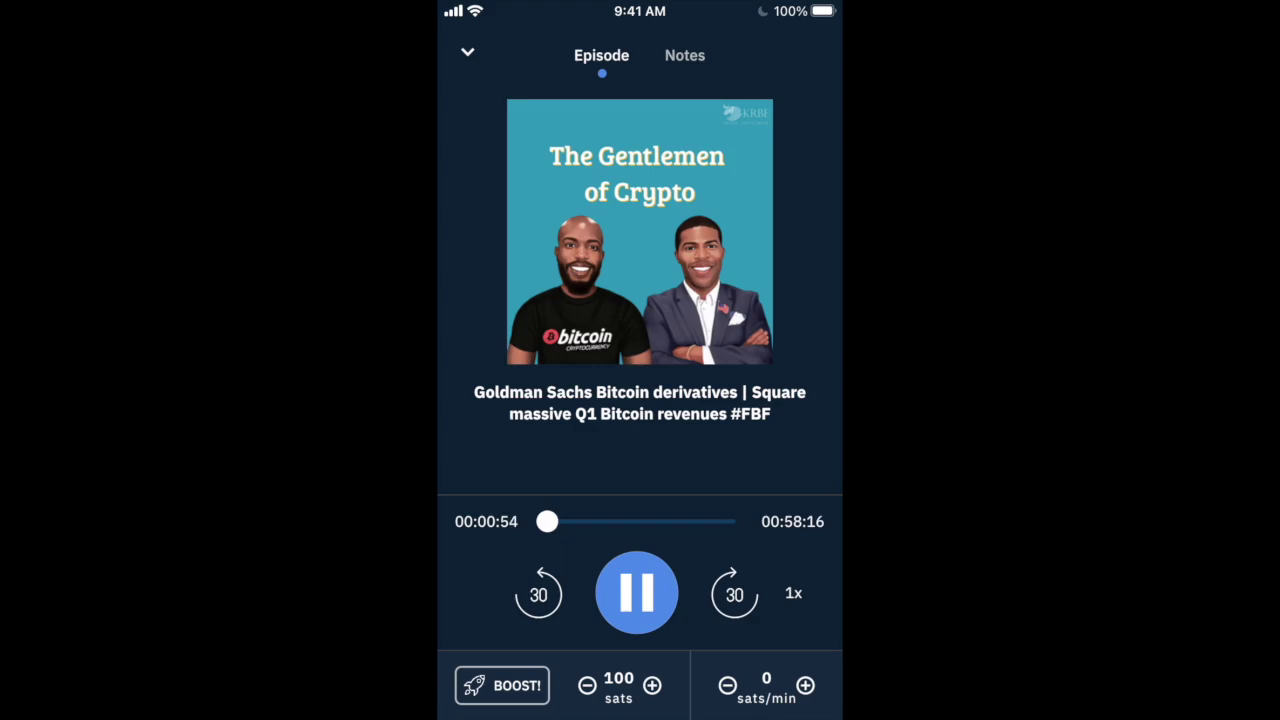
Pause the episode at 56 seconds and raise the streaming rate through 250 to 1K sats/min
click(637, 593)
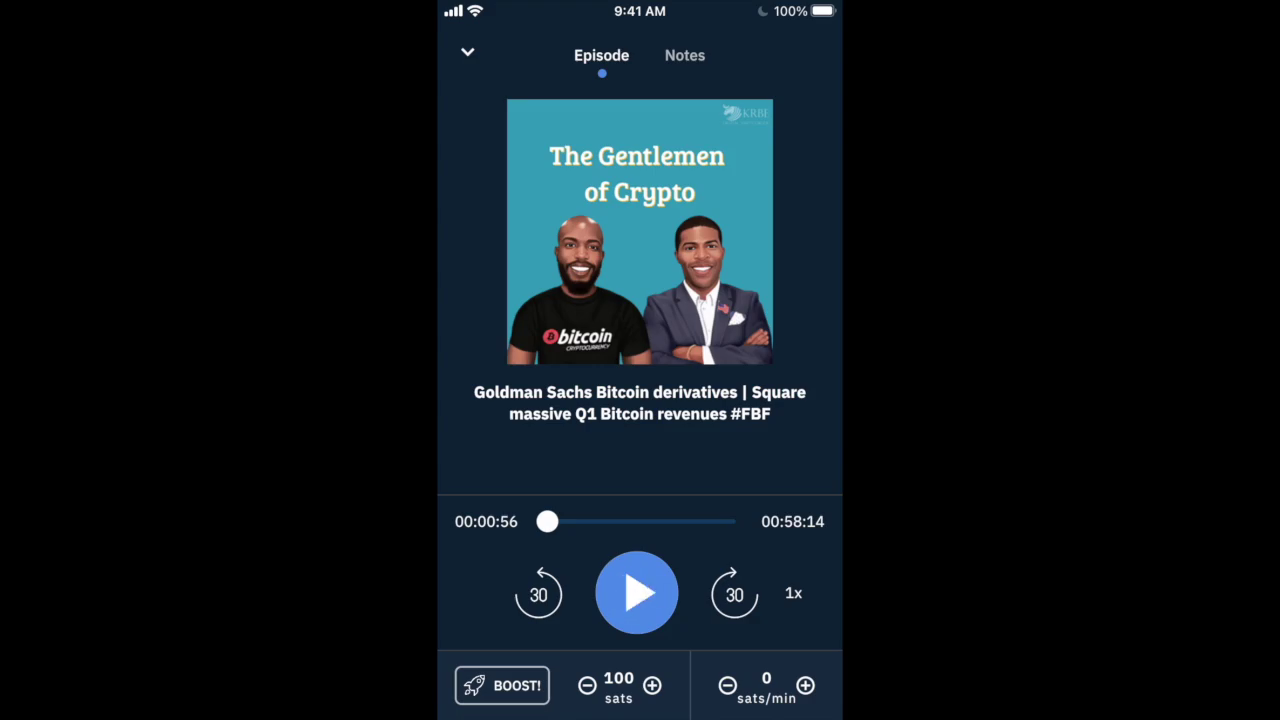
click(805, 685)
click(805, 685)
click(805, 685)
click(805, 685)
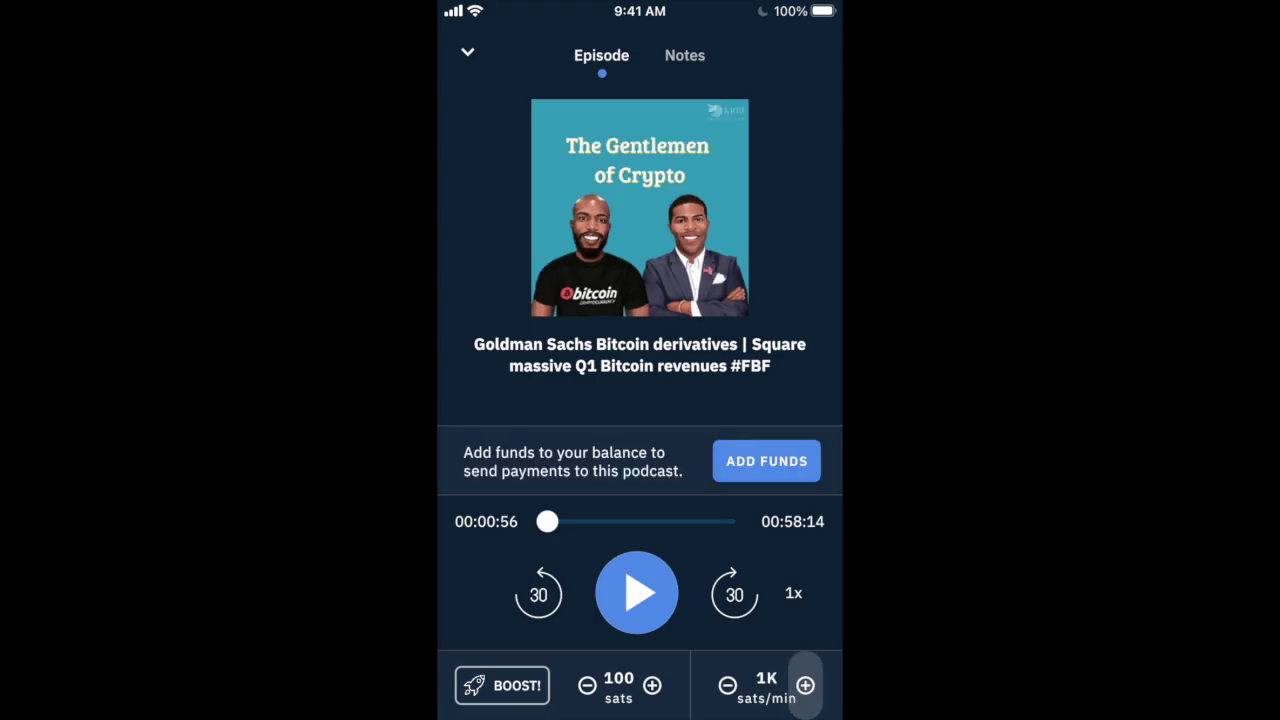
click(805, 685)
click(805, 685)
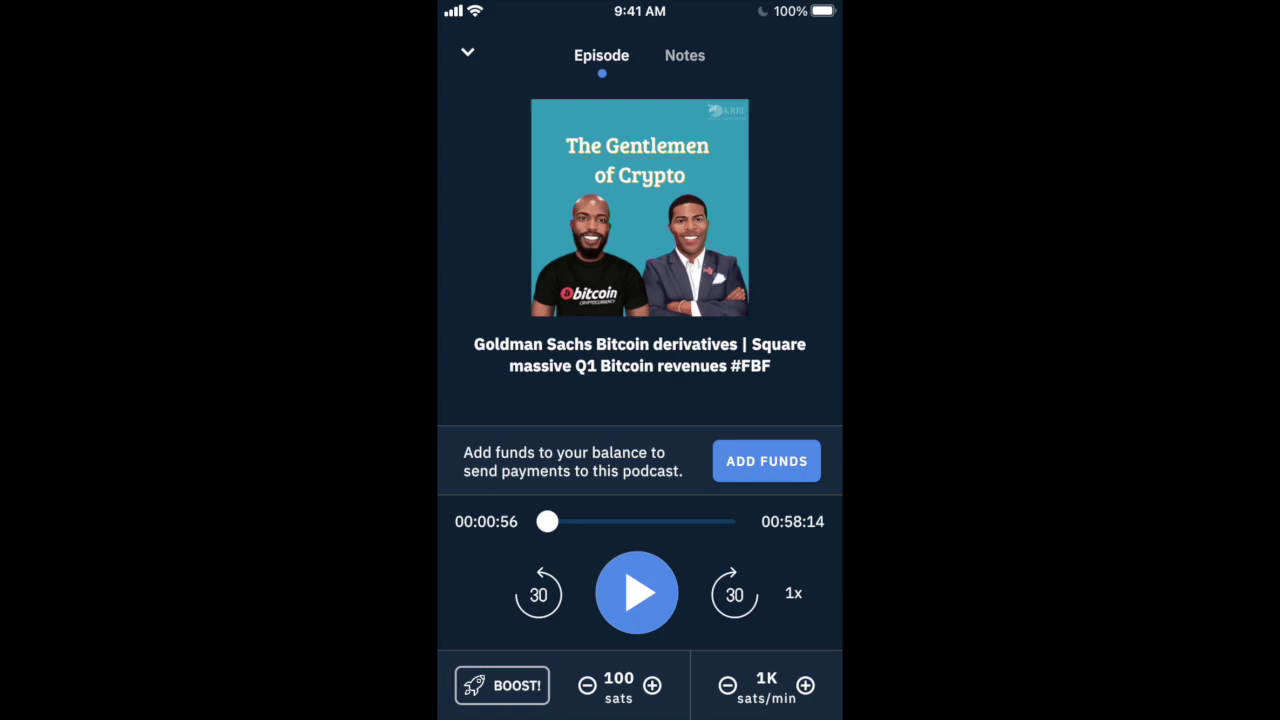
Lower the streaming rate through 100, 50 and 10 back to 0 sats/min
click(727, 685)
click(727, 685)
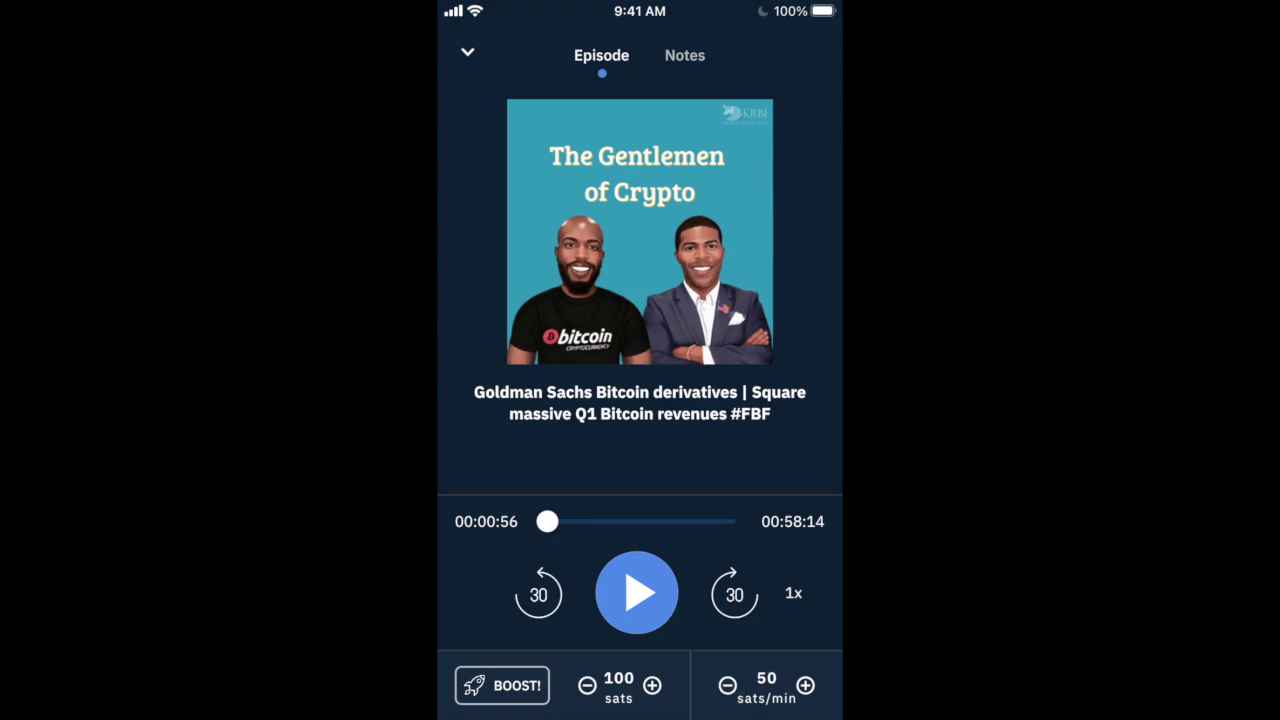
click(727, 685)
click(727, 685)
click(587, 685)
click(652, 685)
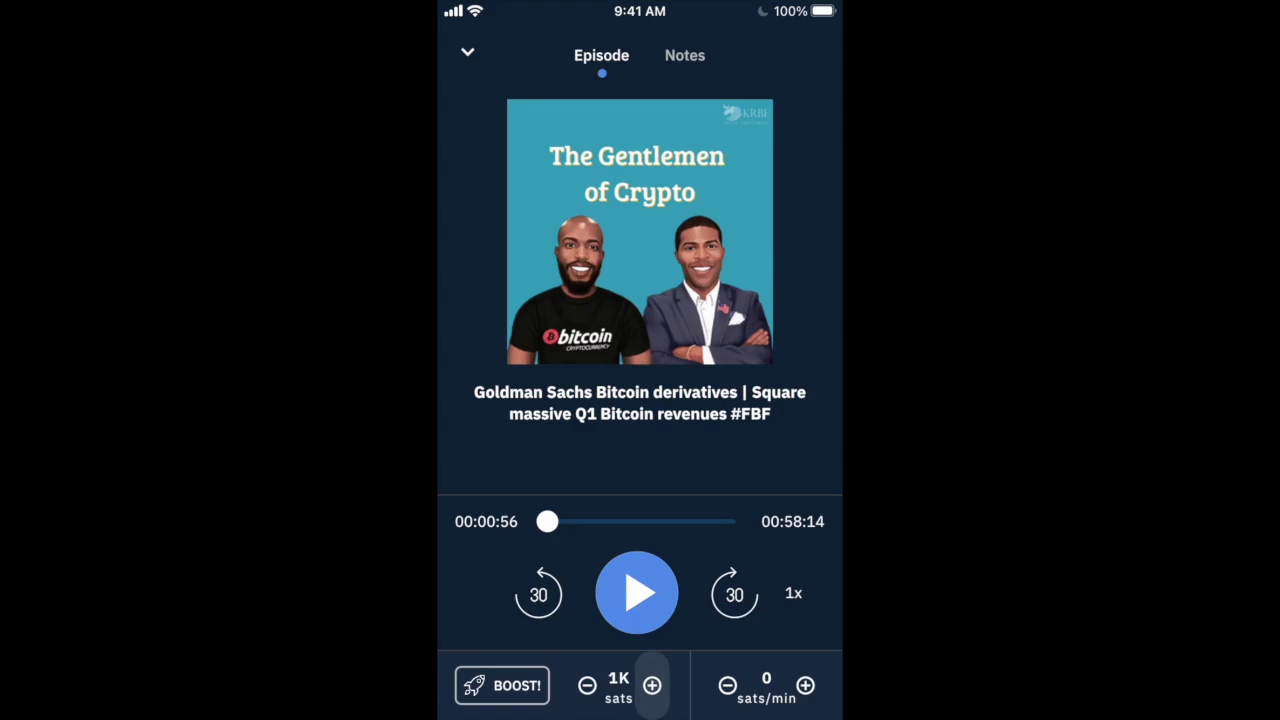
click(652, 685)
click(652, 685)
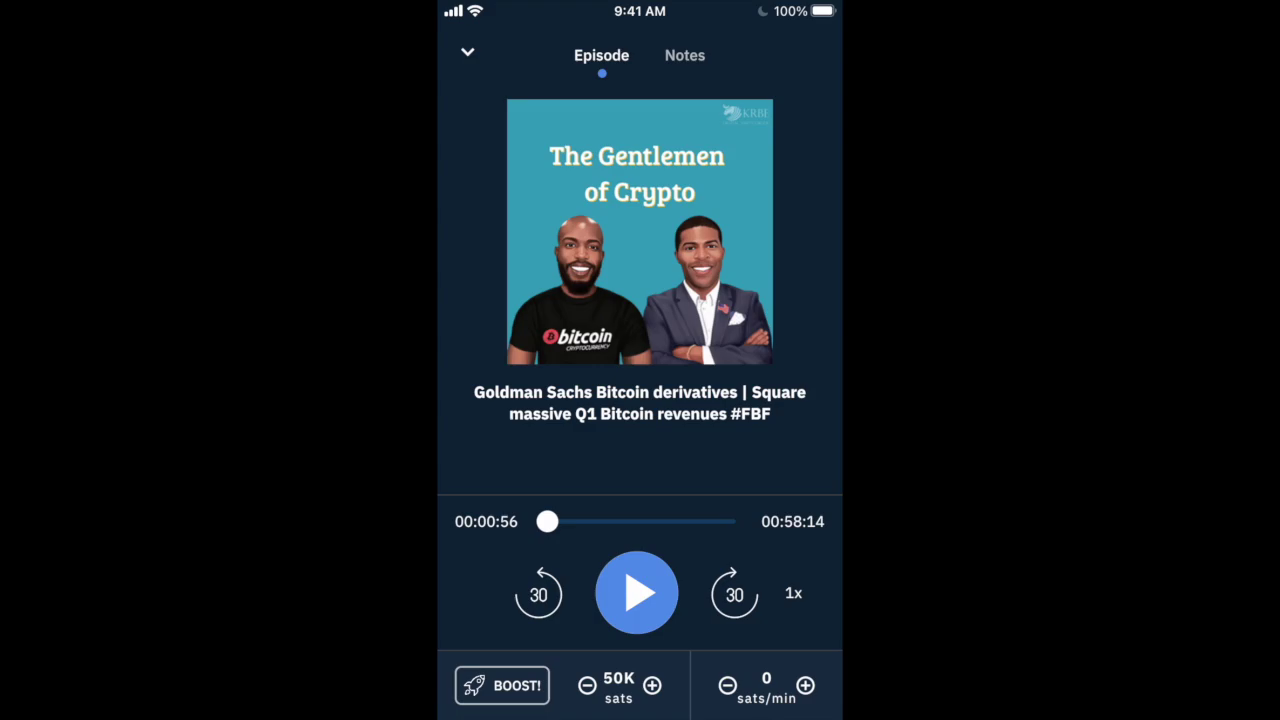
click(587, 685)
click(587, 685)
drag(460, 300, 650, 300)
Close the player and podcast page, then show the 100-sat wallet with the −98 boost and 2-sat fee
drag(445, 300, 715, 300)
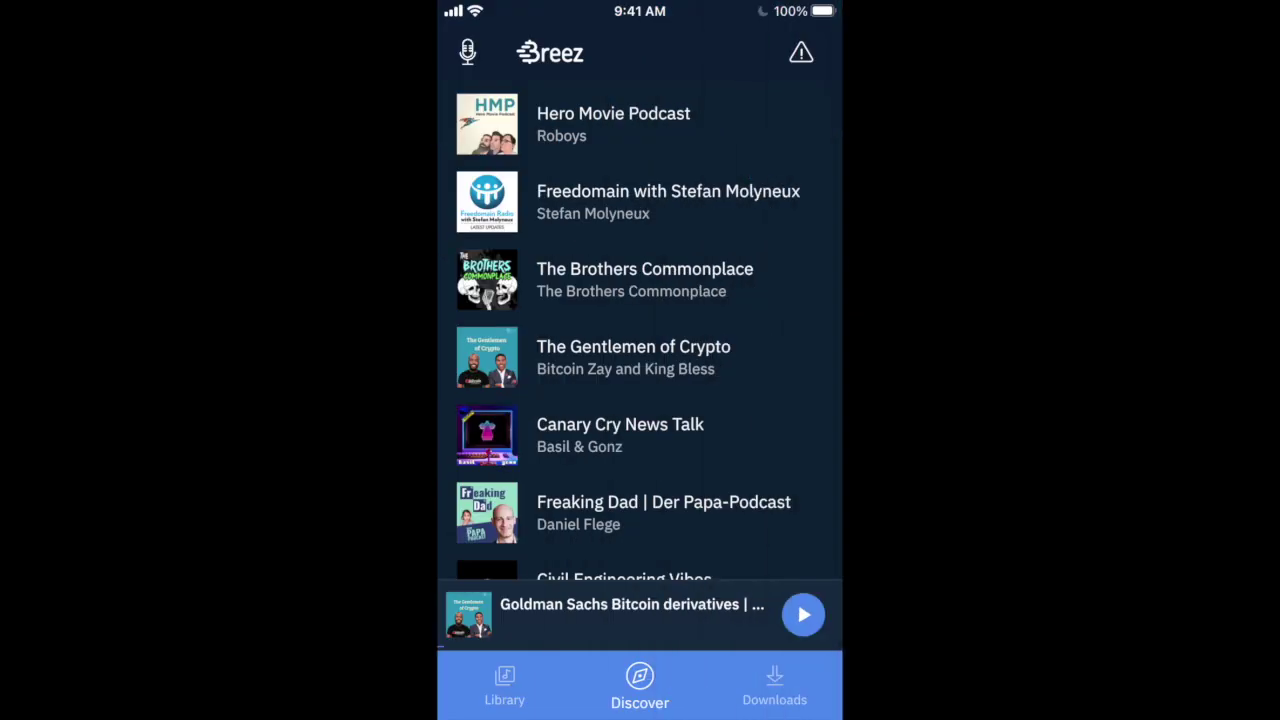
click(467, 52)
click(560, 260)
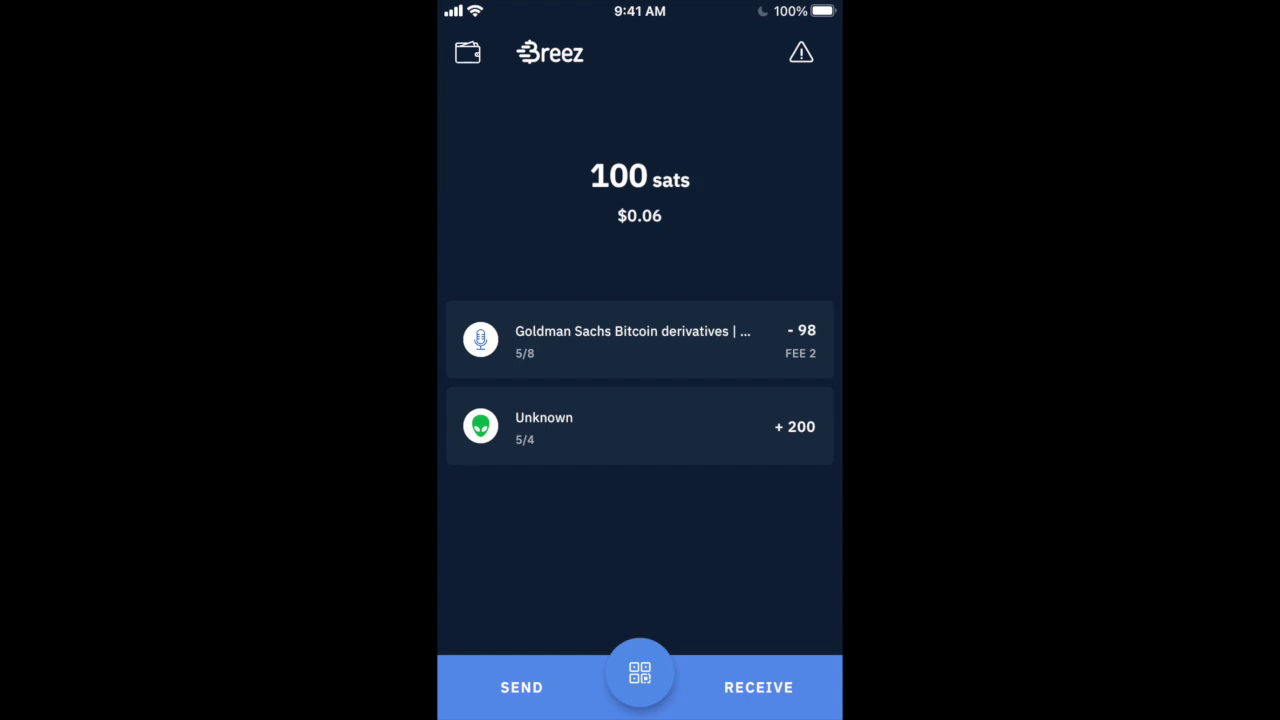
Show the details of the Goldman Sachs boost payment from the wallet list
click(633, 340)
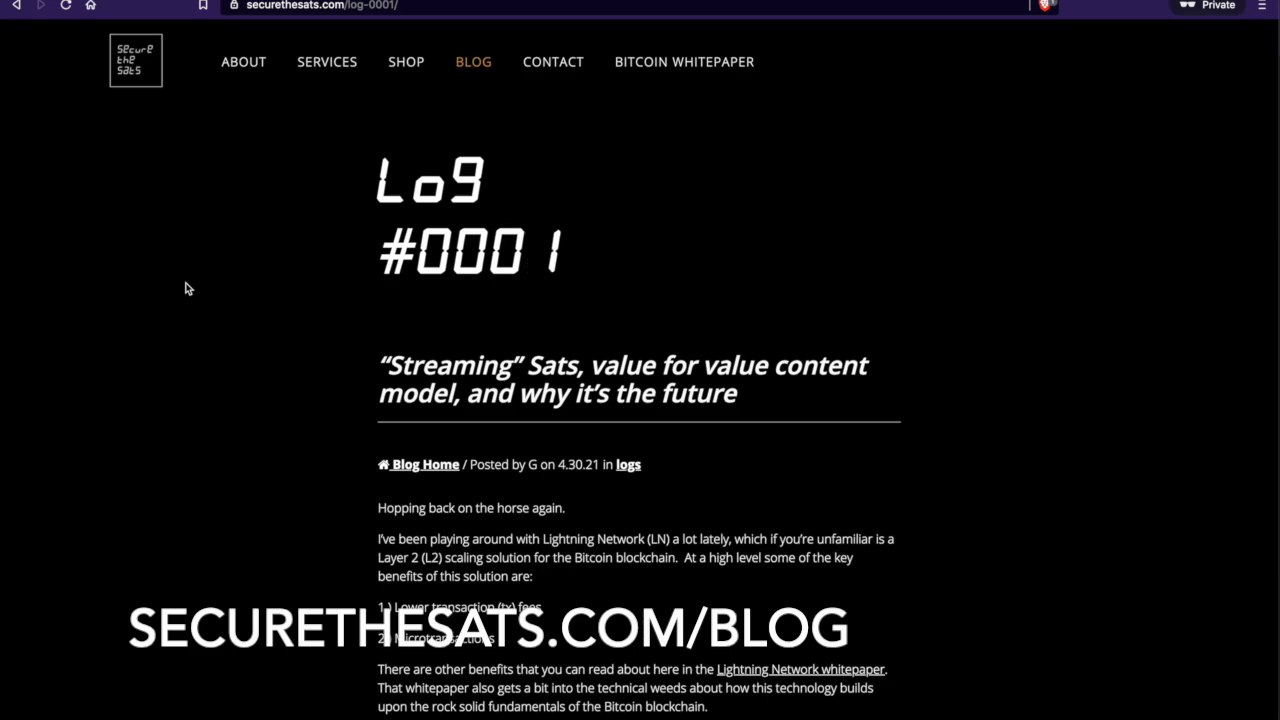
Scroll the Log #0001 post to 'Getting set up on Breez' and its $18 streaming-sats math
scroll(185, 288, down, 3)
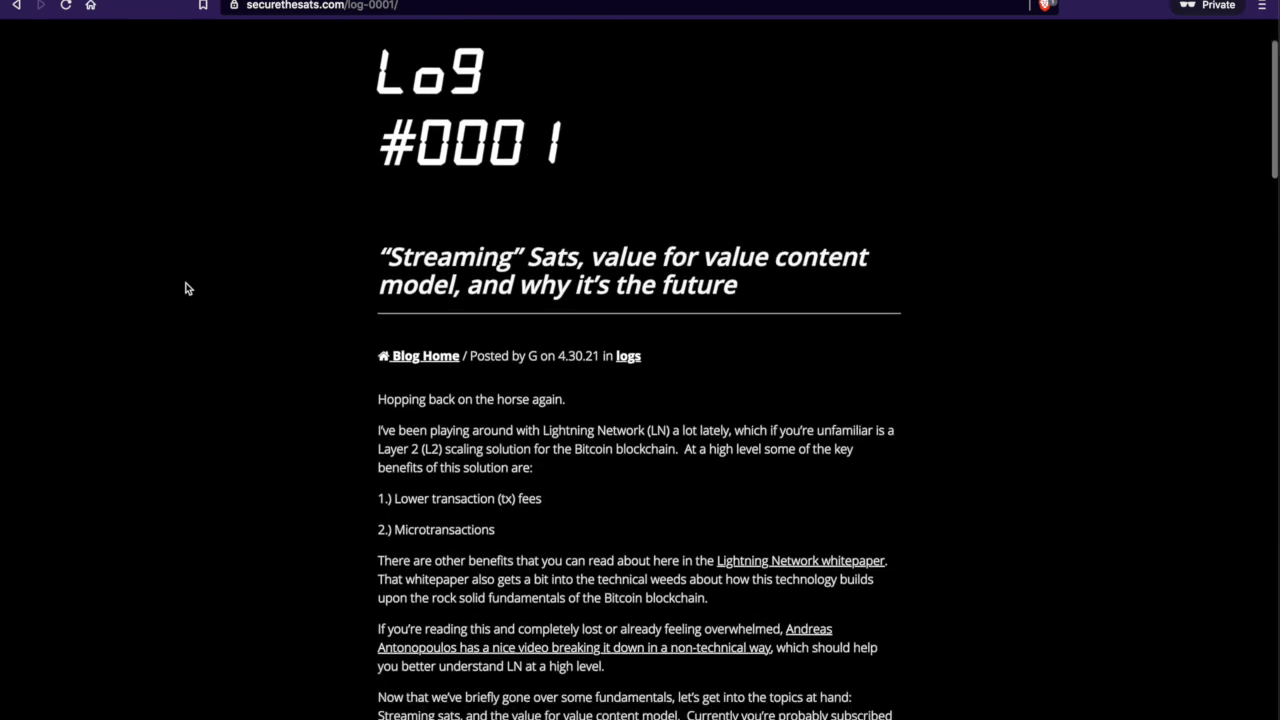
scroll(185, 288, down, 1)
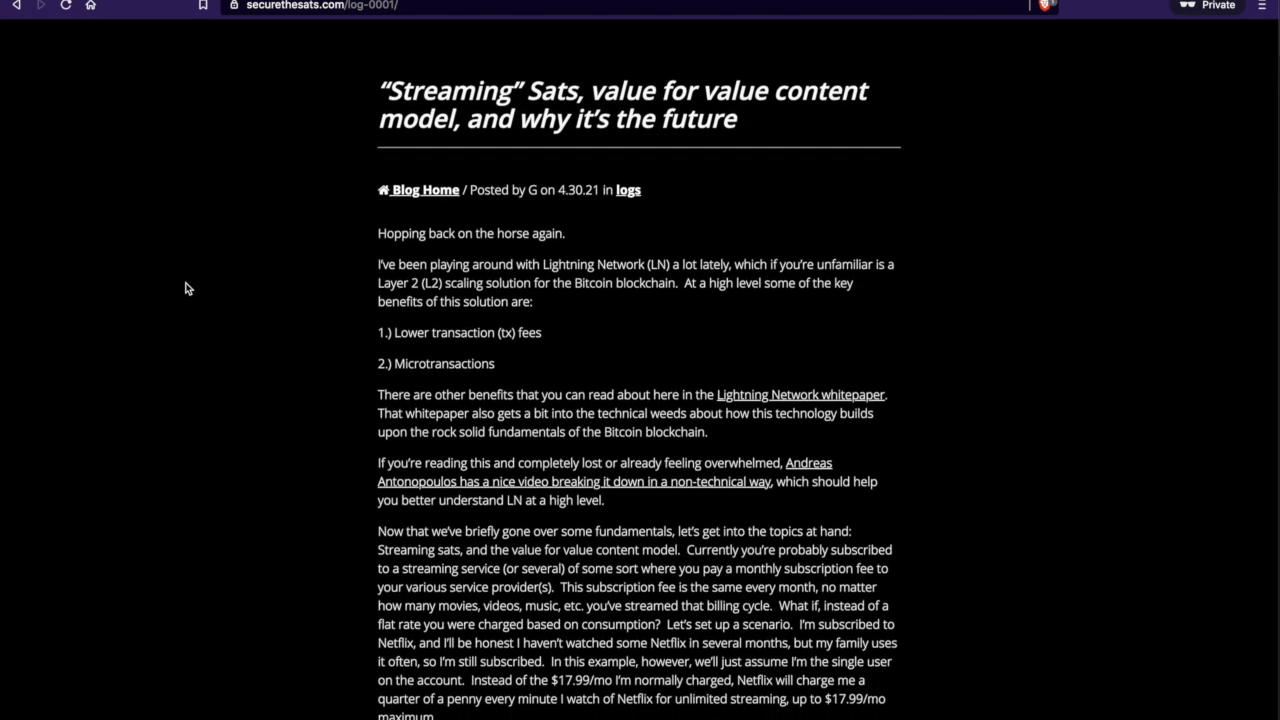
scroll(185, 288, down, 10)
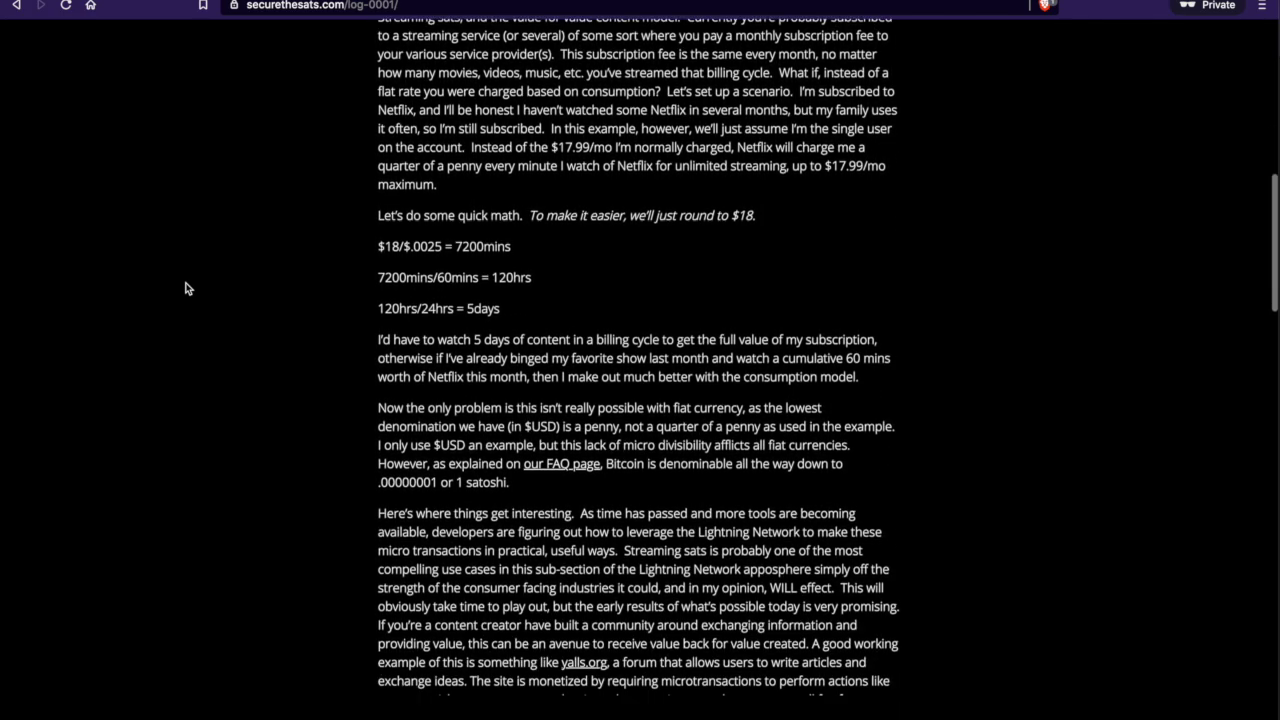